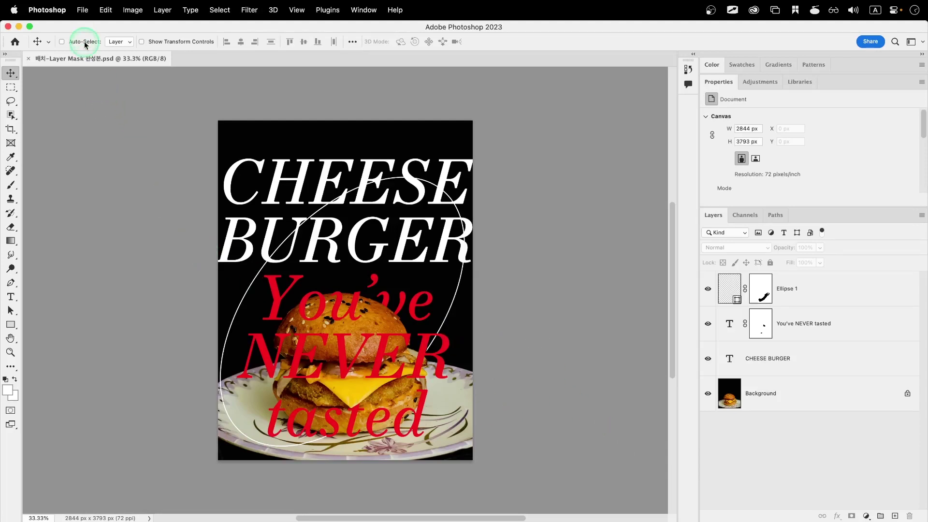
Open 배치-Layer Mask.jpeg from the Chapter 5 folder and arrange it side by side with the finished PSD
click(83, 11)
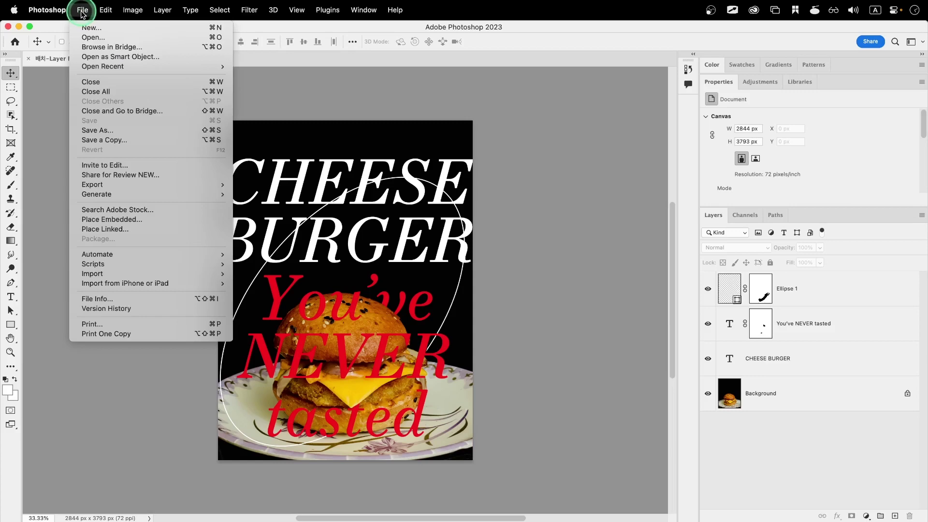
click(89, 37)
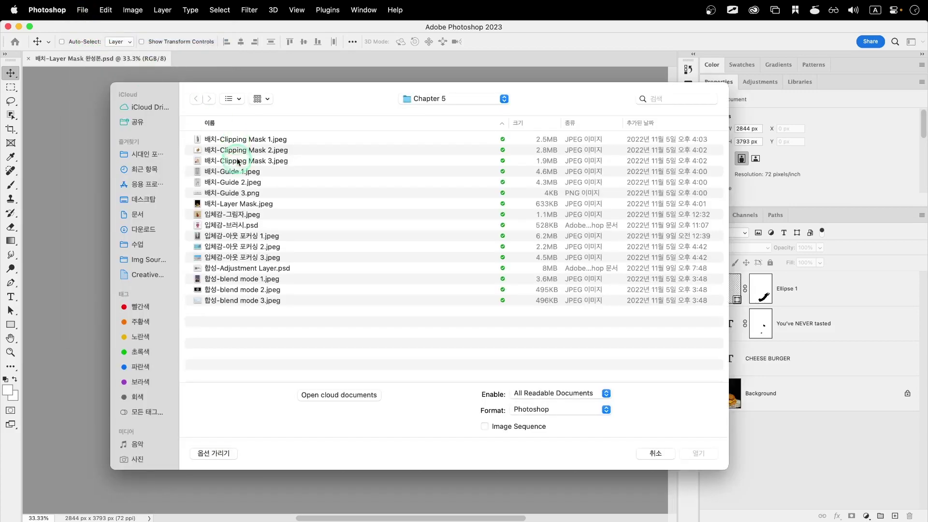
double_click(240, 205)
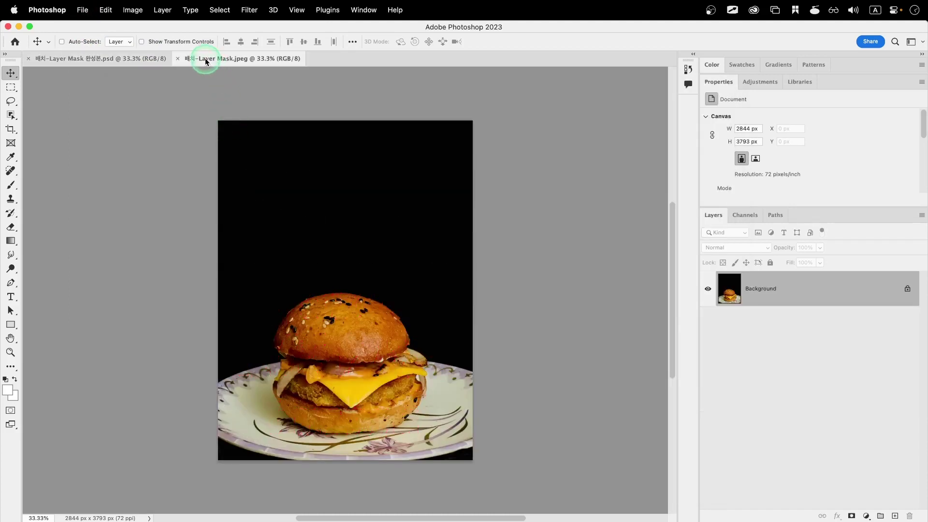
drag(207, 61, 678, 90)
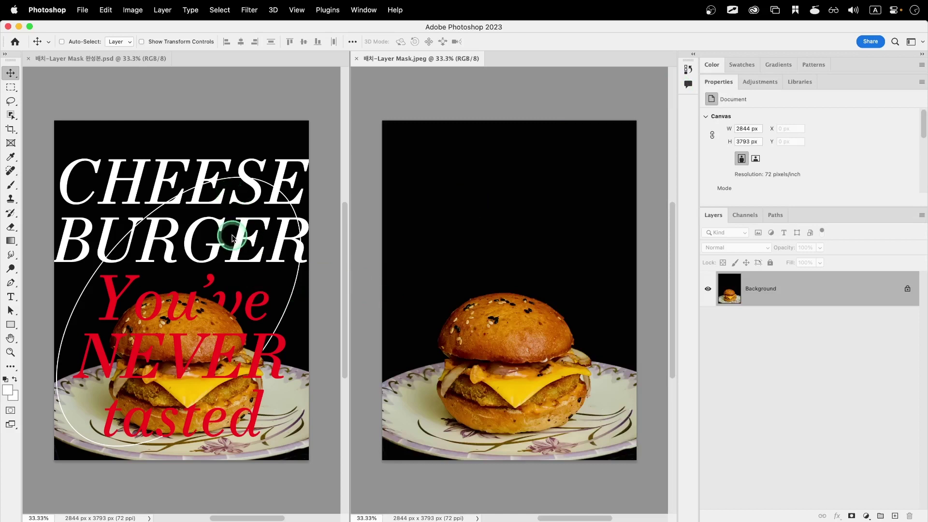
Add the text "CHEESE BURGER" on two lines in the black area above the burger photo
click(11, 297)
click(500, 228)
text(CHEESE )
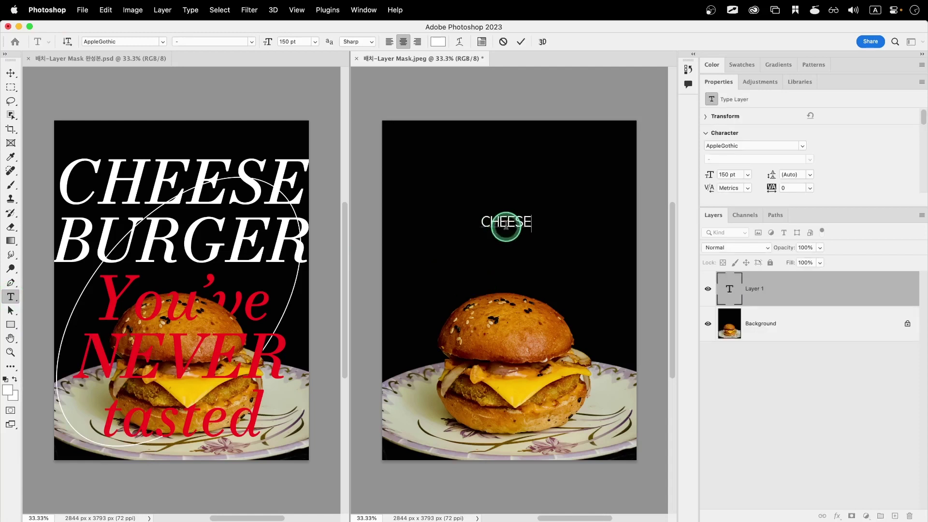
text(BURGER)
key(super+Return)
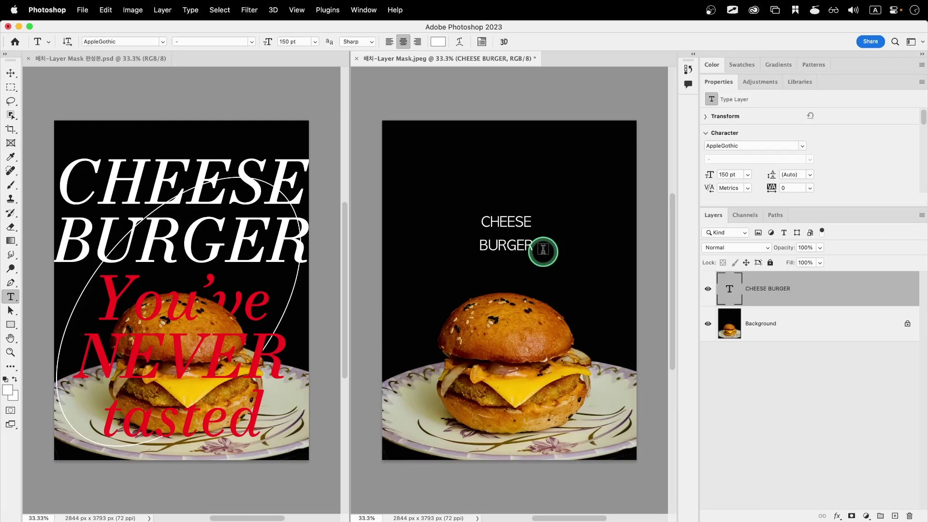
Set the CHEESE BURGER text's font to Essonnes Text Italic, enlarging the properties area for access
drag(790, 208, 788, 269)
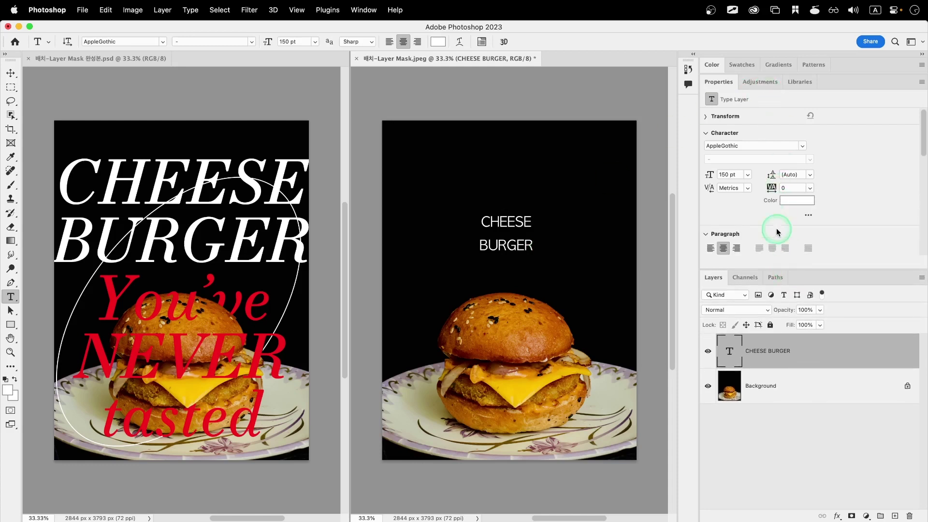
click(762, 144)
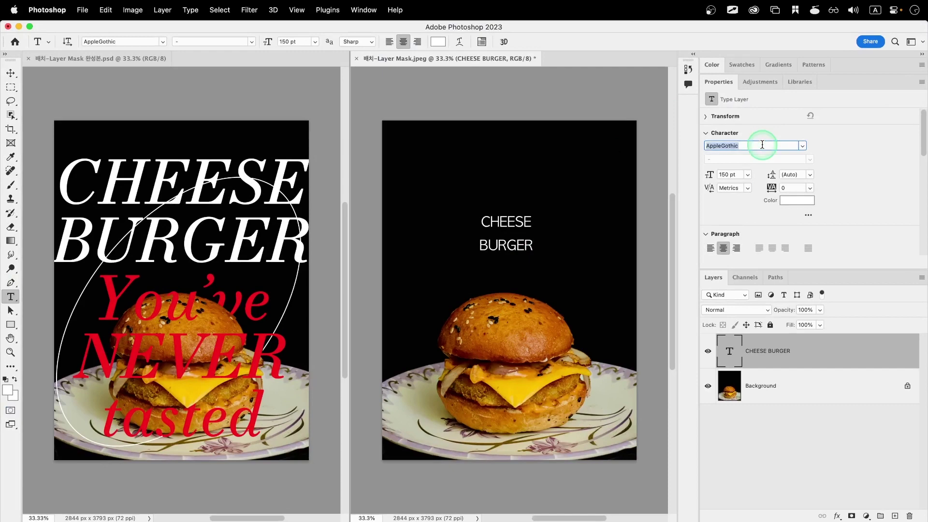
text(esso)
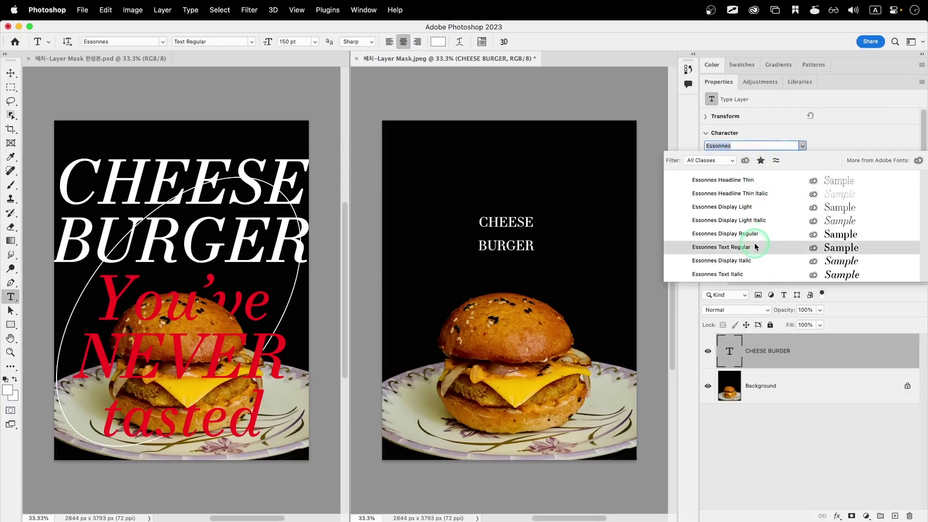
click(762, 274)
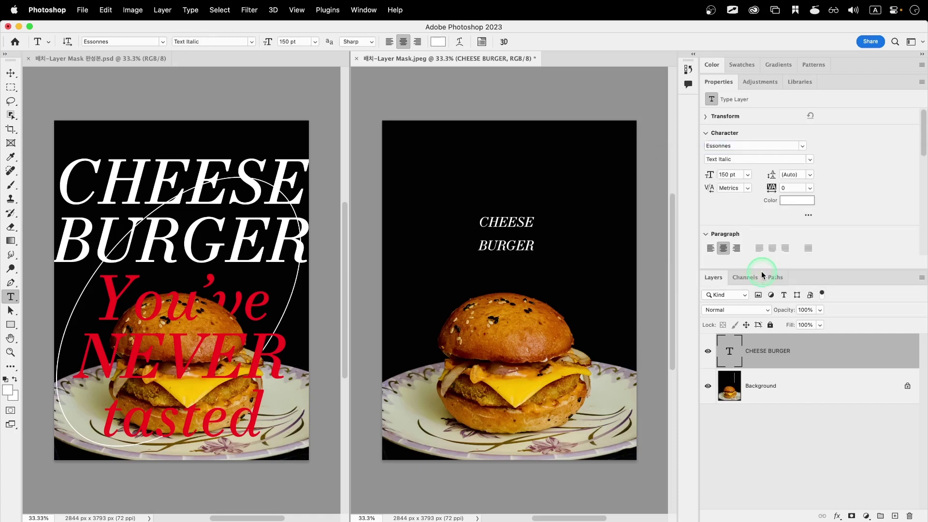
Set the CHEESE BURGER text's font size to 690 pt and its leading to 650 pt
click(733, 174)
text(690)
key(Tab)
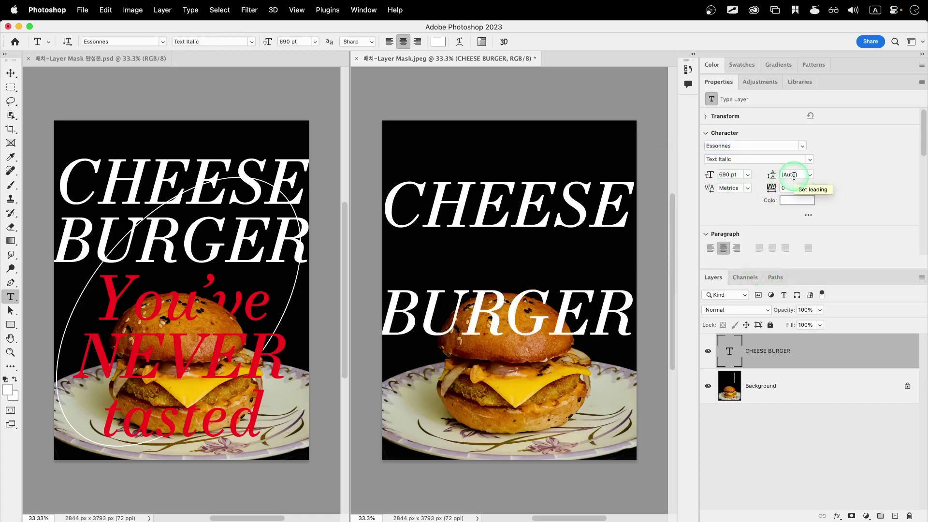
text(650)
key(Return)
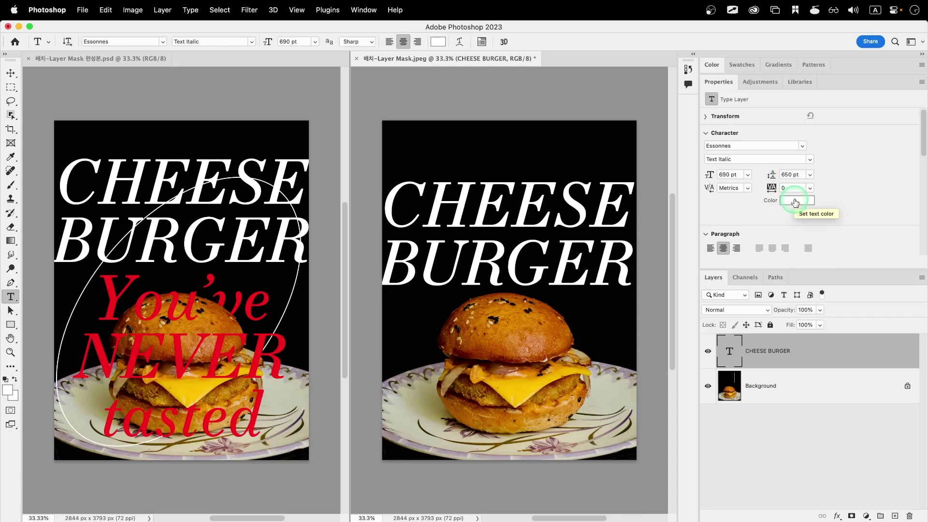
Apply white (ffffff) as the CHEESE BURGER text colour and centre-align the paragraph
click(795, 201)
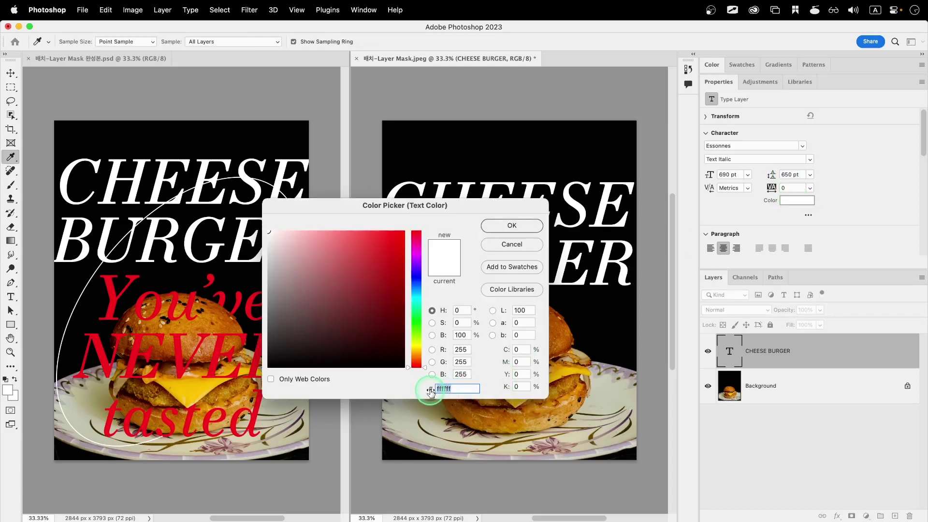
click(520, 225)
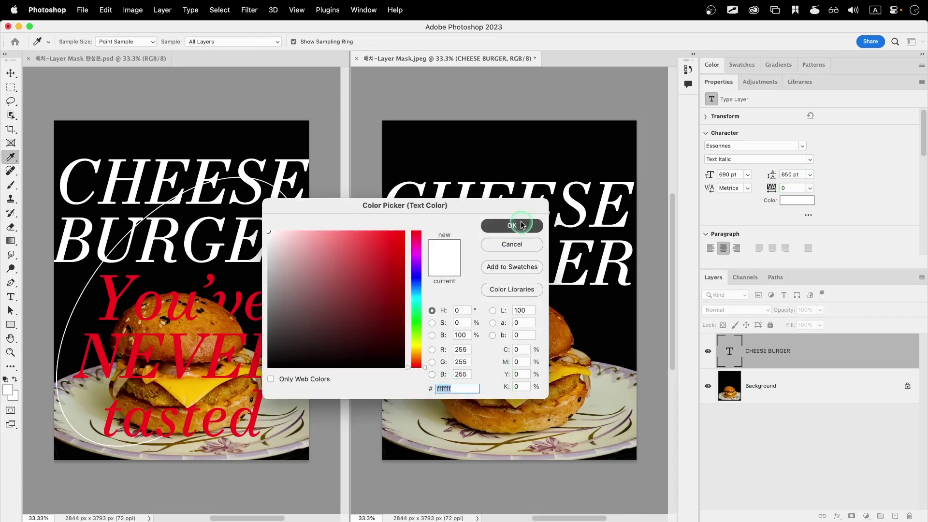
scroll(723, 198, down, 2)
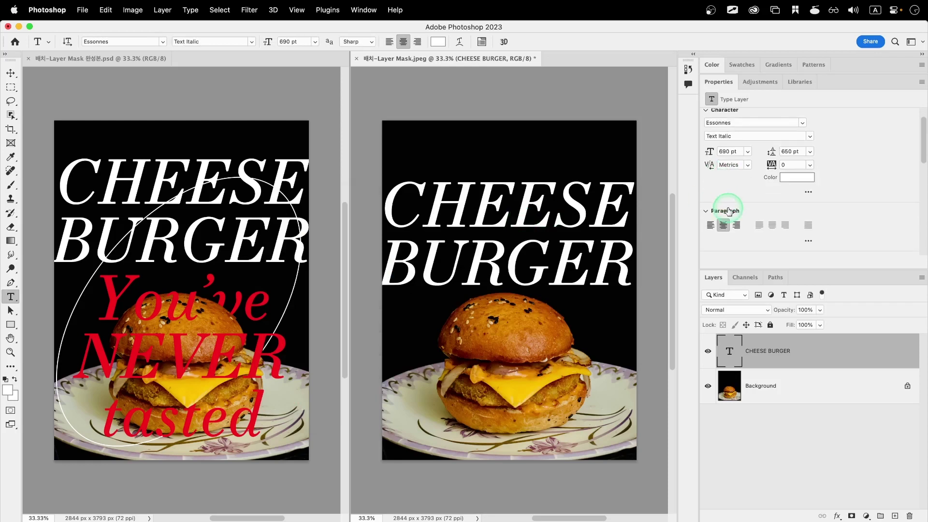
click(723, 226)
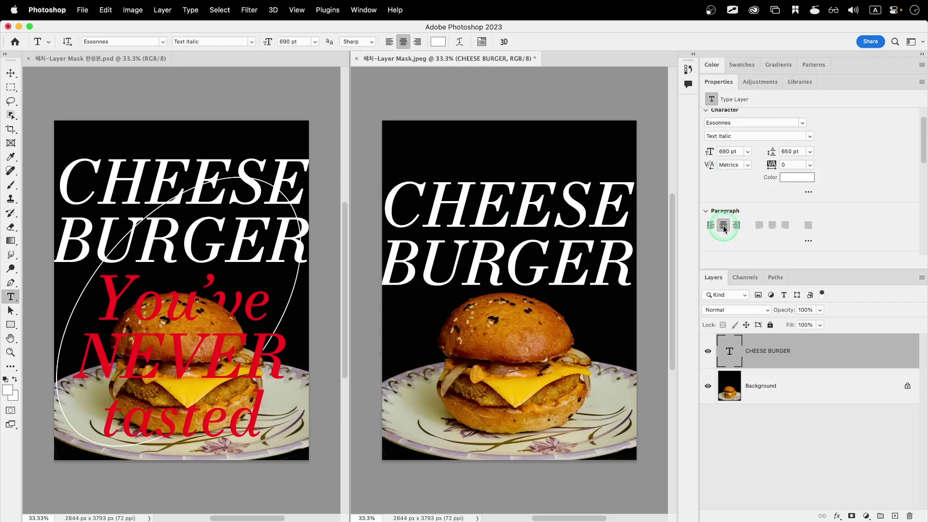
Move the CHEESE BURGER heading upward and place a duplicate of its text layer directly beneath it, over the burger
drag(535, 220, 544, 197)
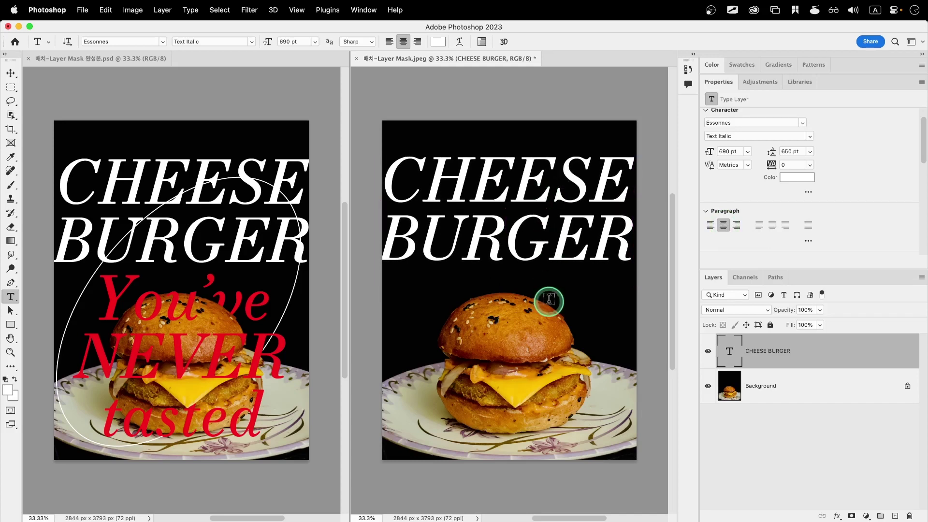
key(super+j)
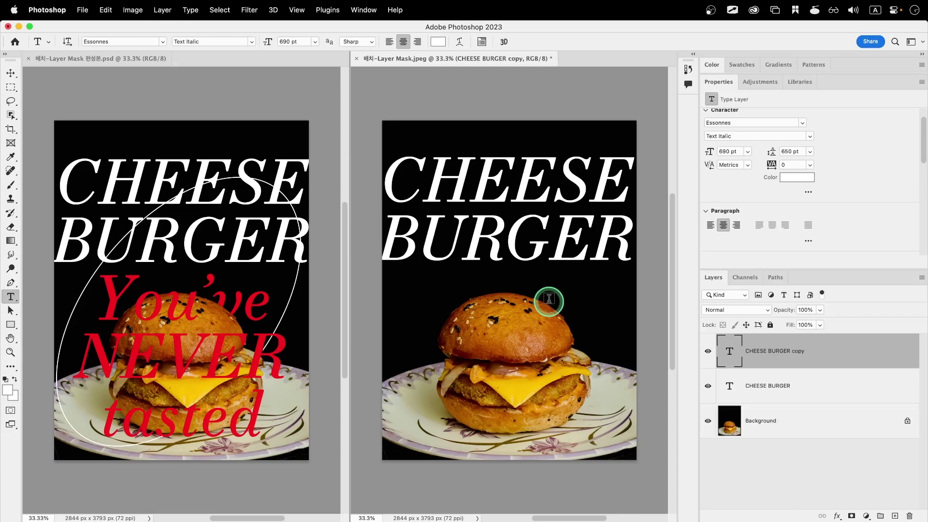
drag(546, 237, 548, 355)
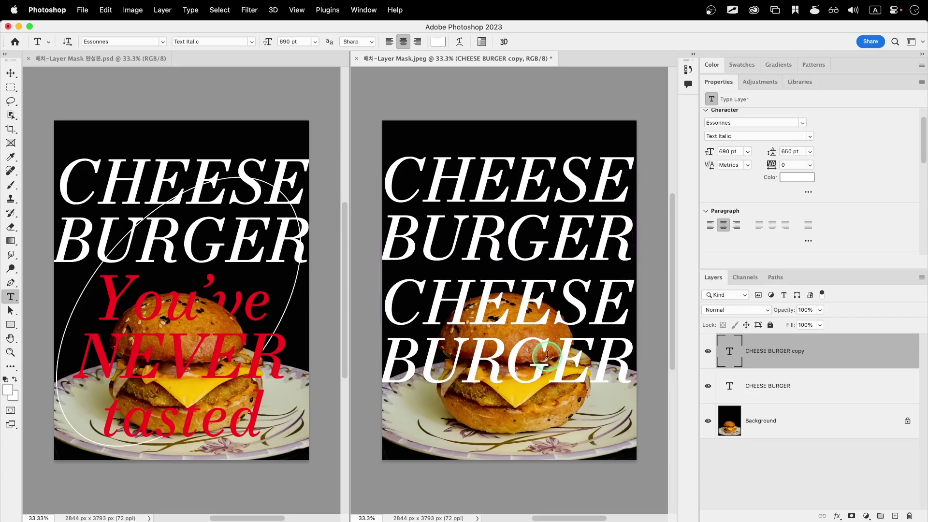
Replace the duplicated heading's text with "You've NEVER tasted", one word per line
click(546, 329)
key(super+a)
text(You)
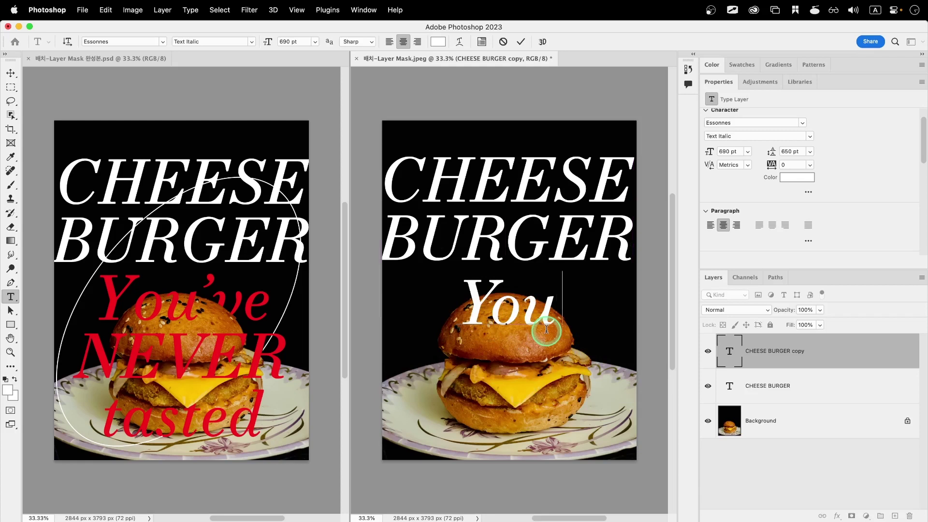
text('ve)
key(Return)
text(NE)
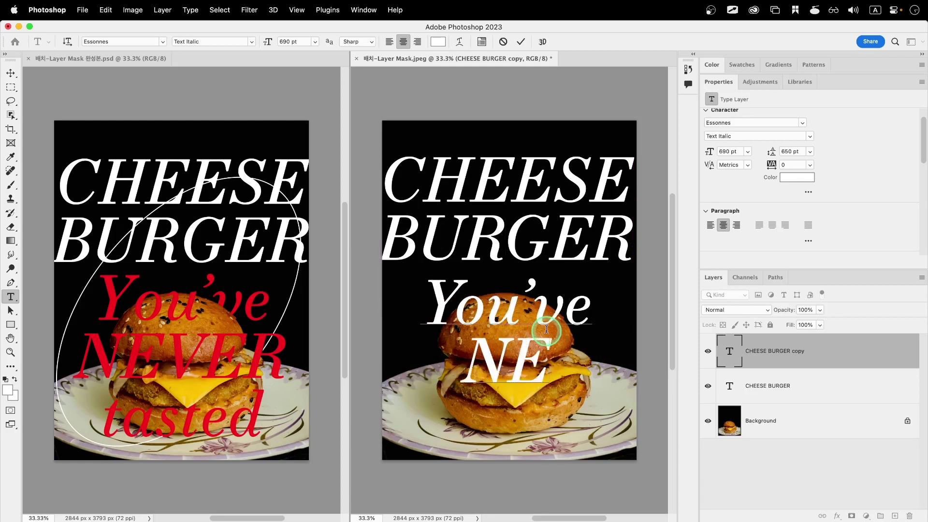
text(VER)
key(Return)
text(t)
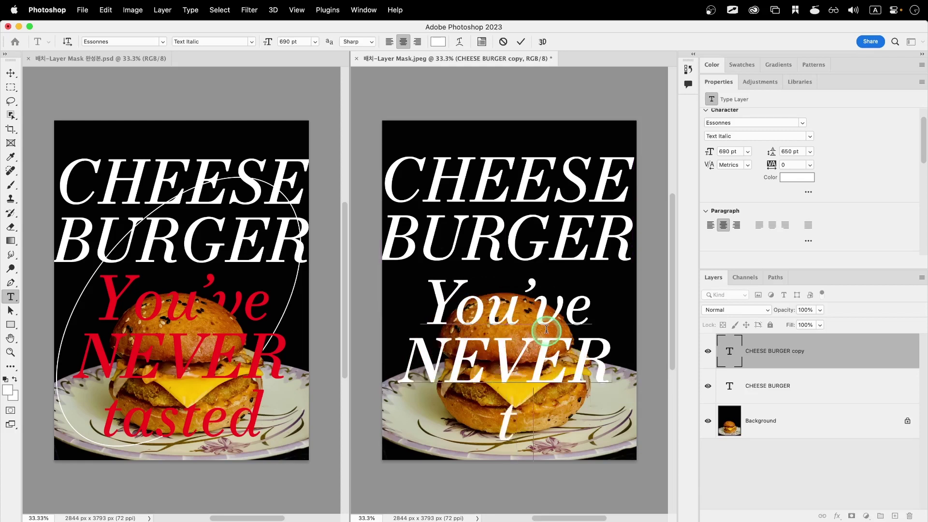
text(asted)
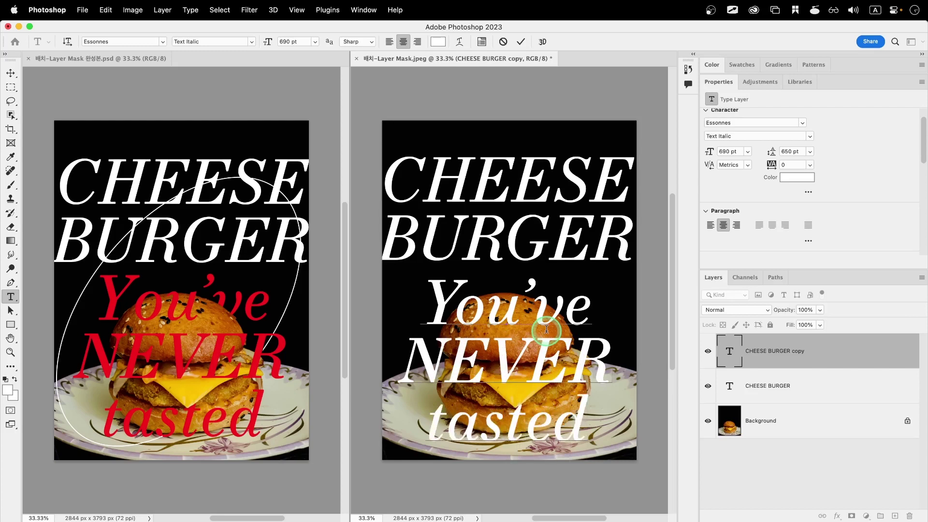
key(Escape)
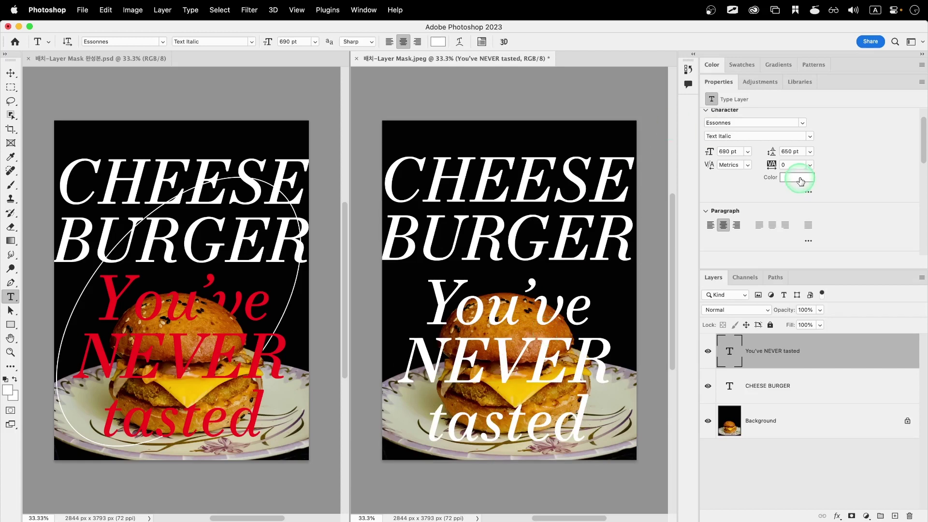
Set the "You've NEVER tasted" text colour to red e41515
click(801, 181)
text(e)
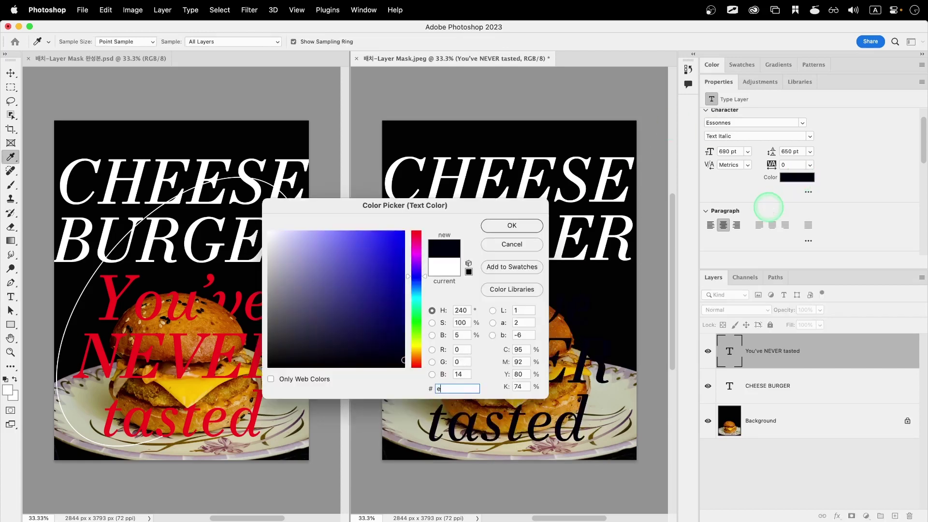
text(41515)
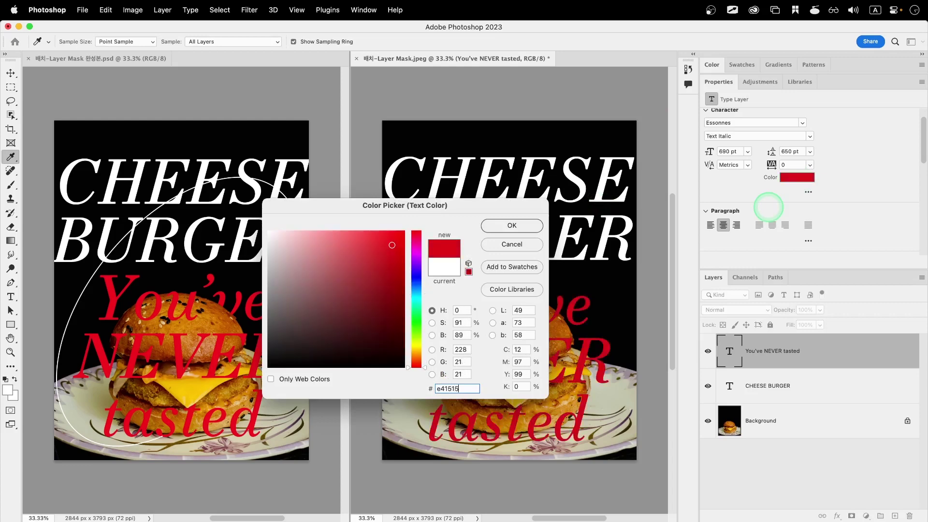
click(513, 226)
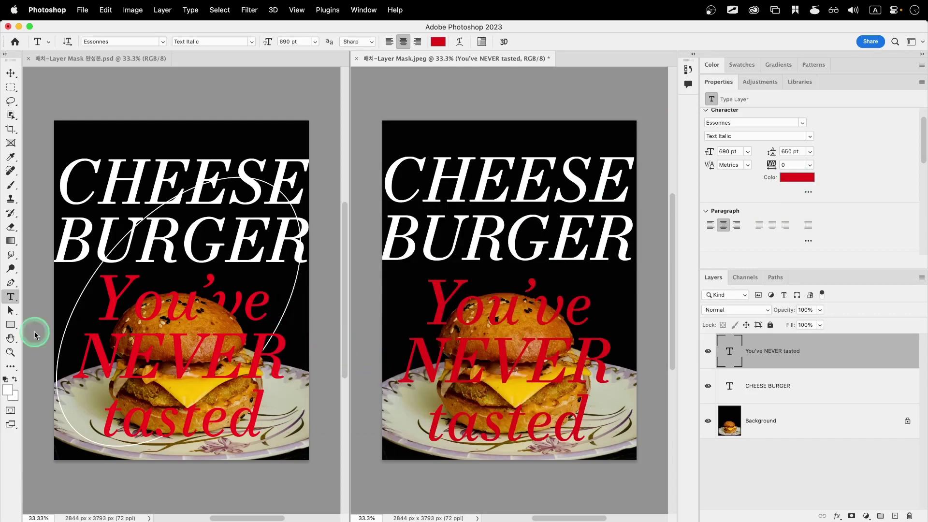
Draw a tall ellipse shape about 2145 × 3491 px across the poster over the text and burger
click(10, 327)
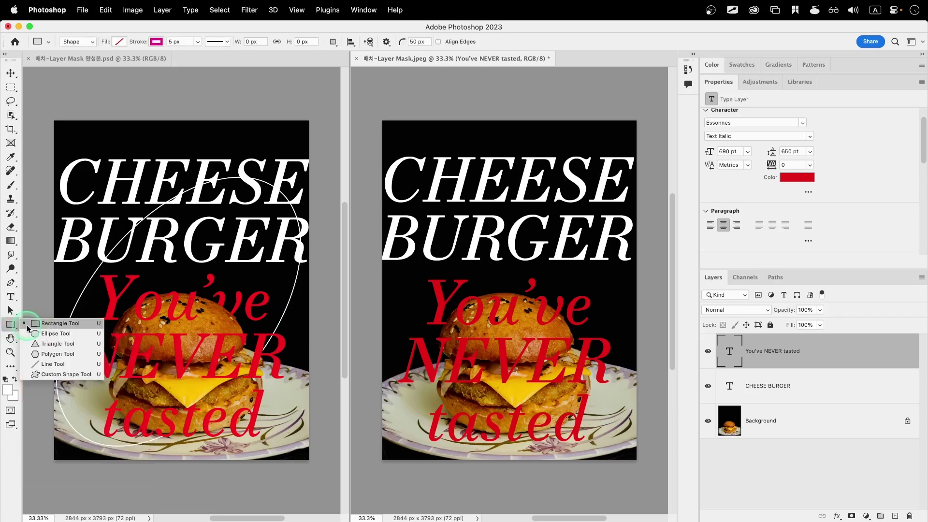
click(51, 335)
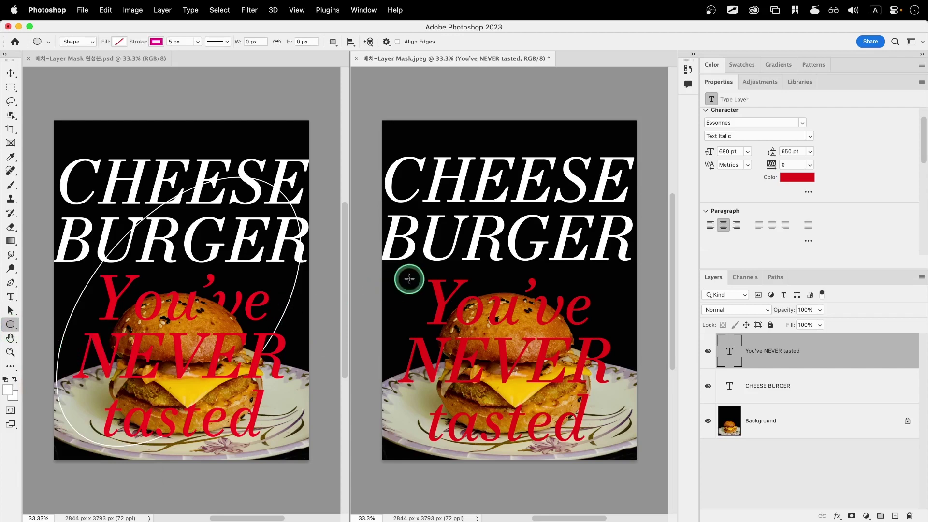
drag(416, 131, 609, 443)
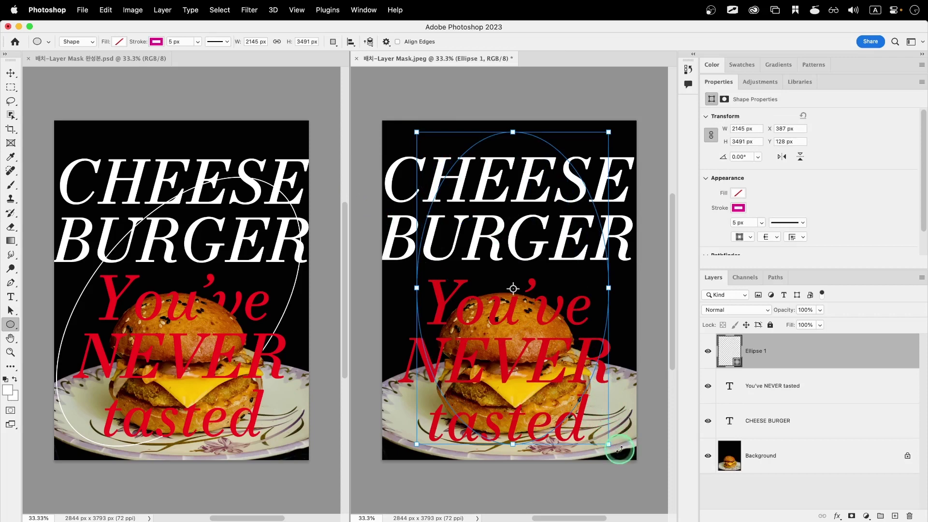
Rotate the ellipse to about 36°, shift it lower over the burger and resize it to about 2127 × 3518 px
drag(619, 450, 585, 463)
drag(541, 463, 521, 437)
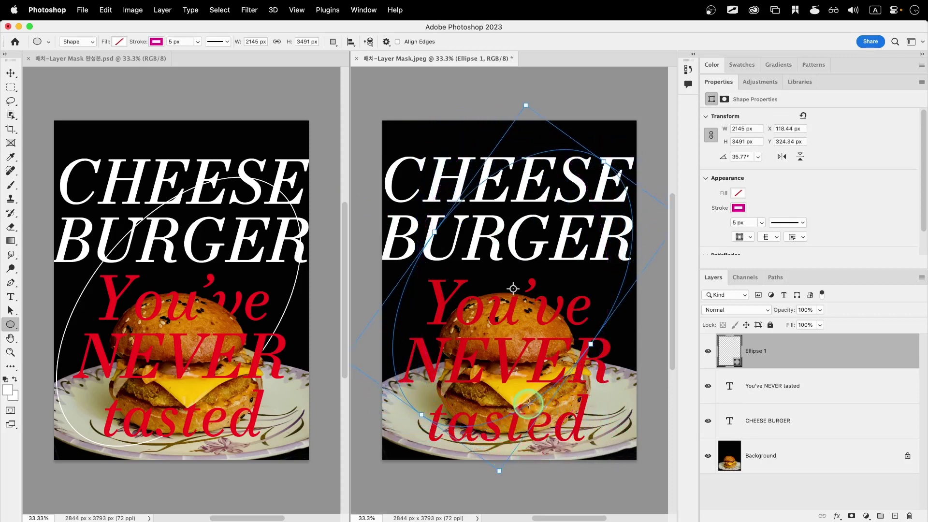
drag(526, 404, 518, 436)
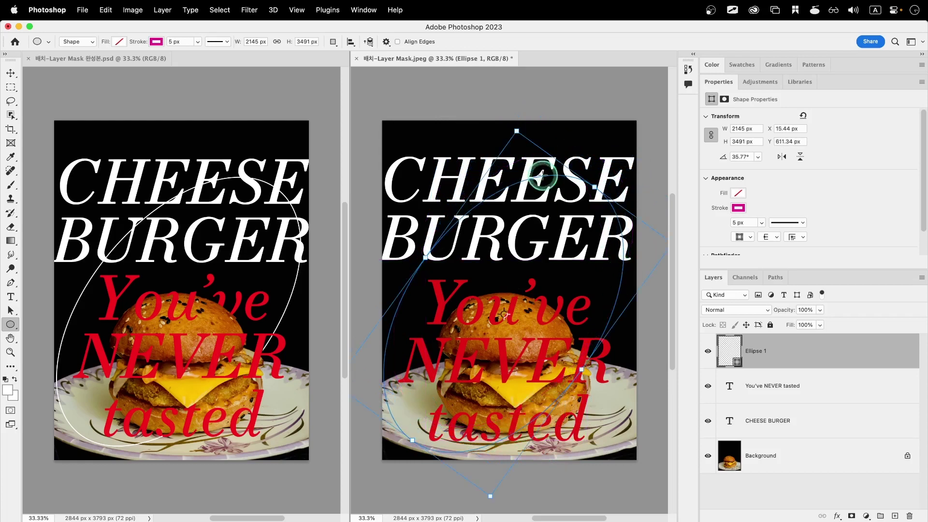
mouse_move(515, 132)
mouse_down()
mouse_move(516, 141)
mouse_move(520, 121)
mouse_move(519, 131)
mouse_up()
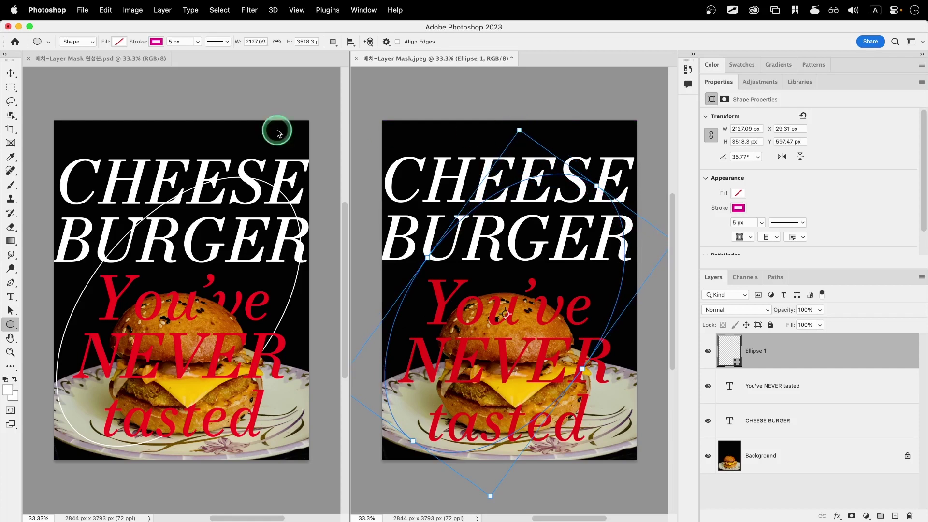
Remove the ellipse's fill and set its stroke colour to white ffffff
click(120, 42)
click(56, 63)
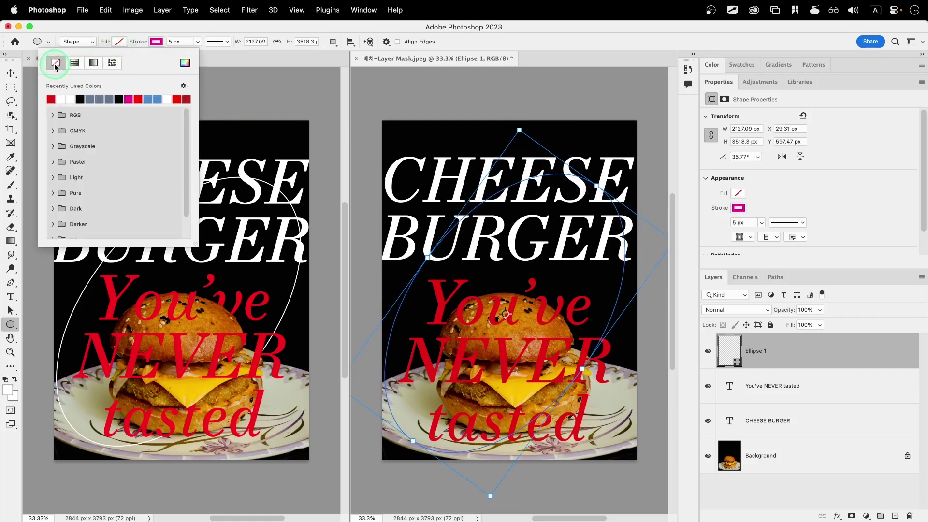
click(158, 43)
click(224, 64)
drag(328, 245, 254, 224)
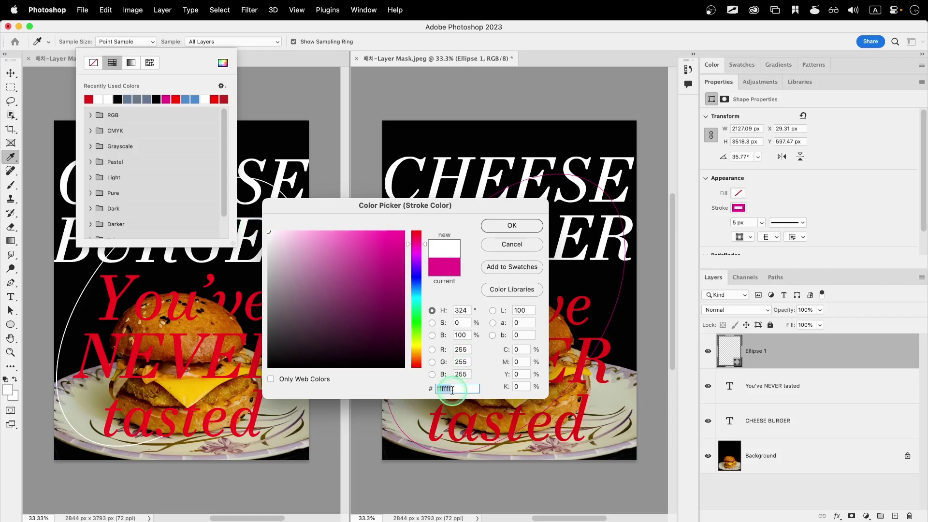
click(517, 224)
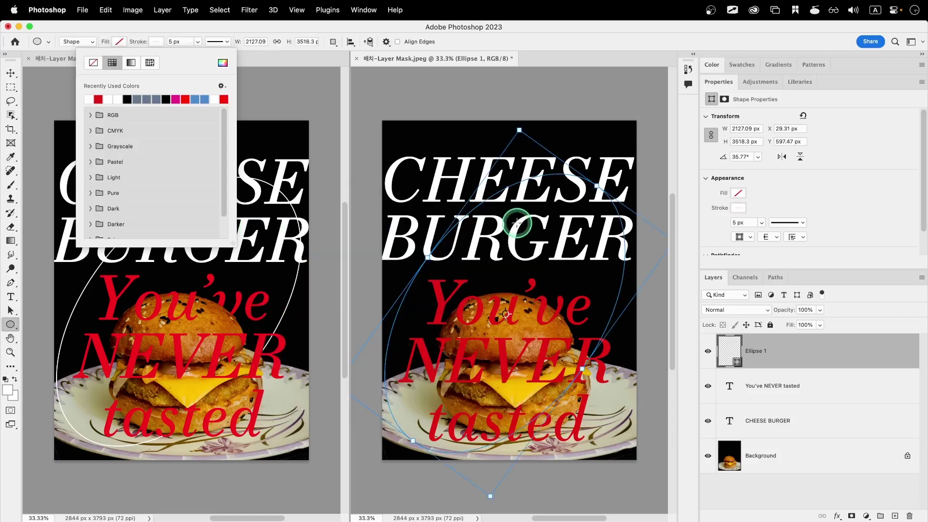
Set the ellipse's stroke width to 10 px
click(186, 41)
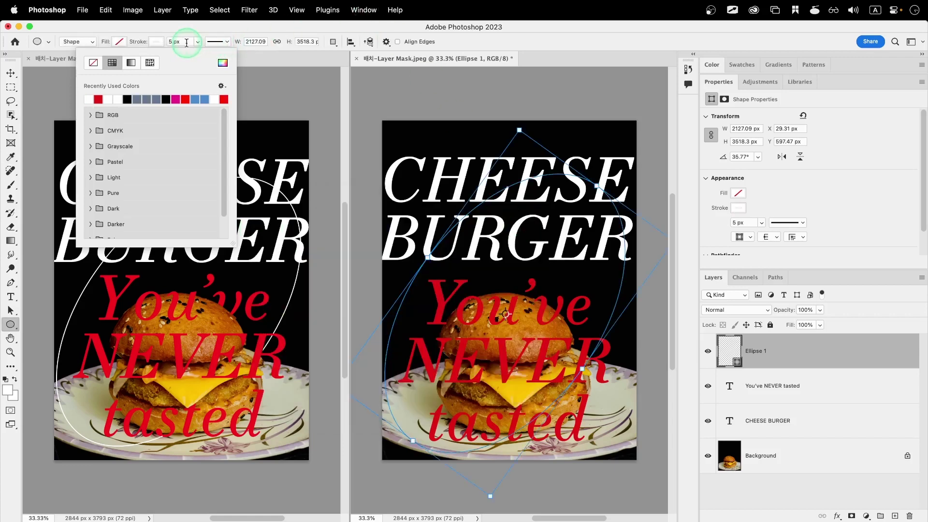
text(10)
key(Return)
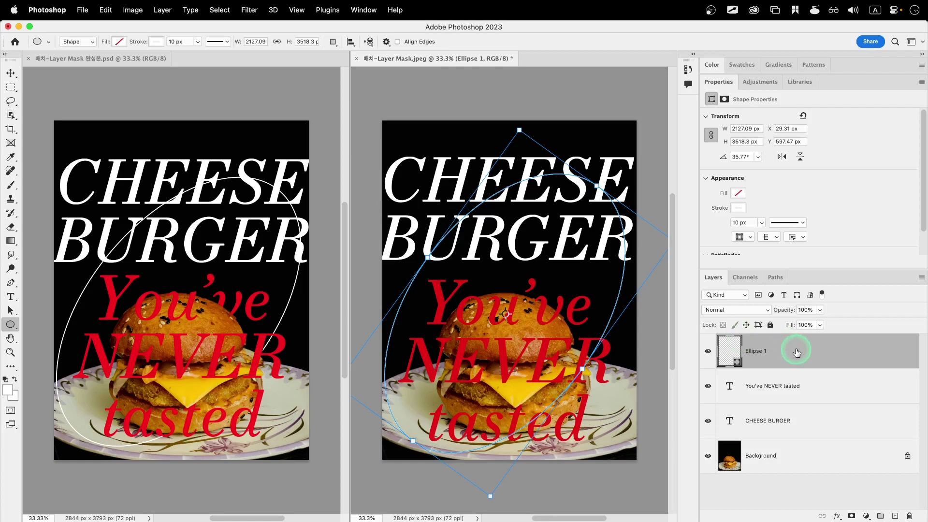
Add a layer mask to the Ellipse 1 layer and check it against the masks in the finished example document
click(852, 517)
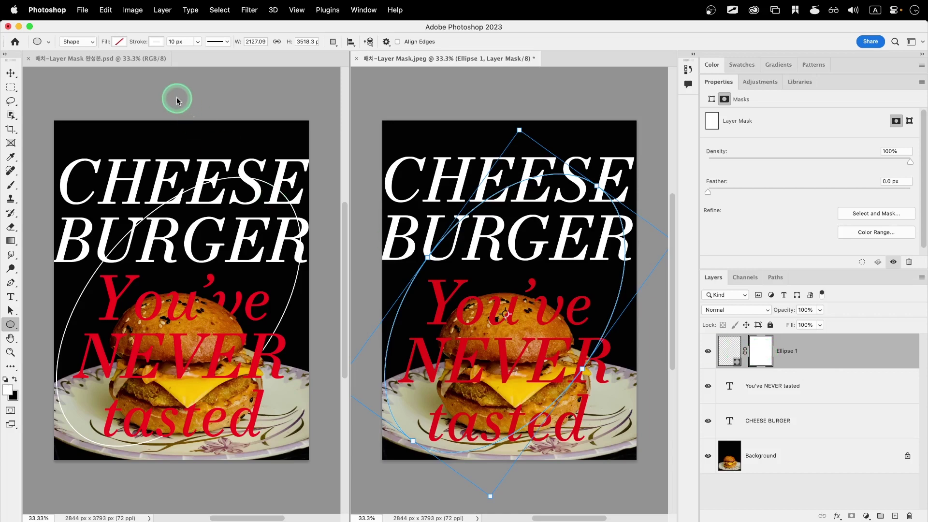
click(131, 59)
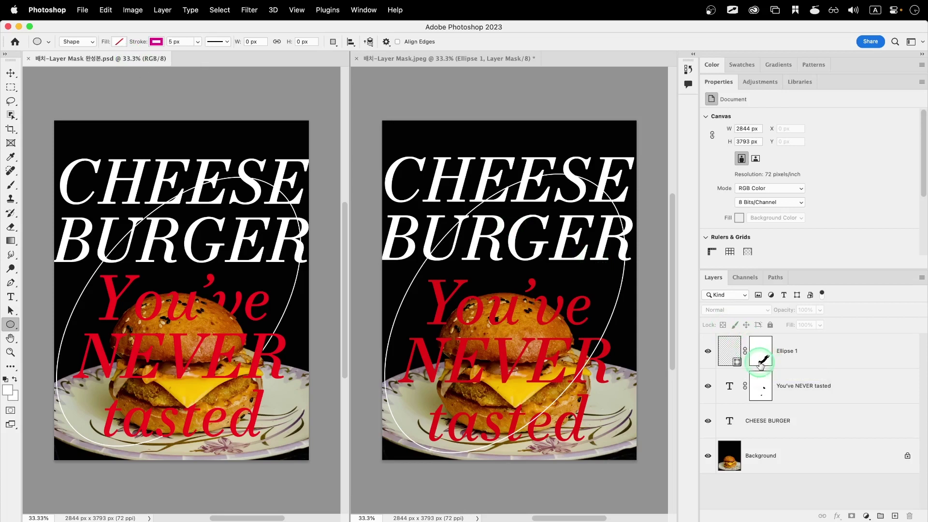
key(super+z)
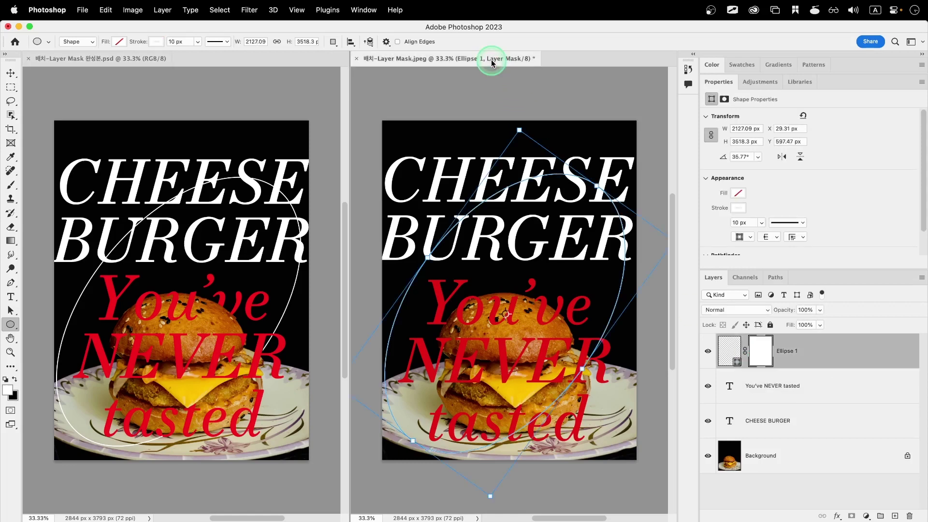
Choose the Brush tool and set the foreground colour to black 000000 for painting on the ellipse's mask
click(11, 185)
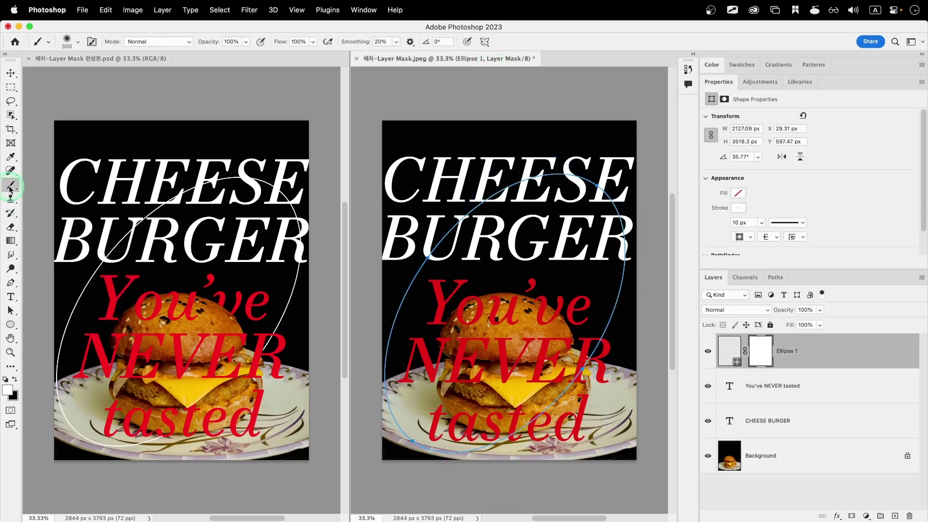
click(7, 393)
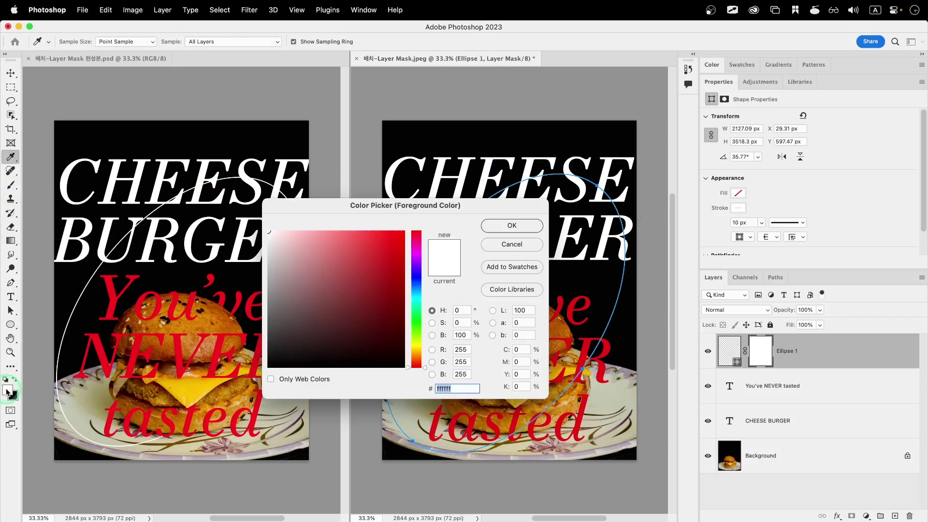
drag(348, 351, 352, 373)
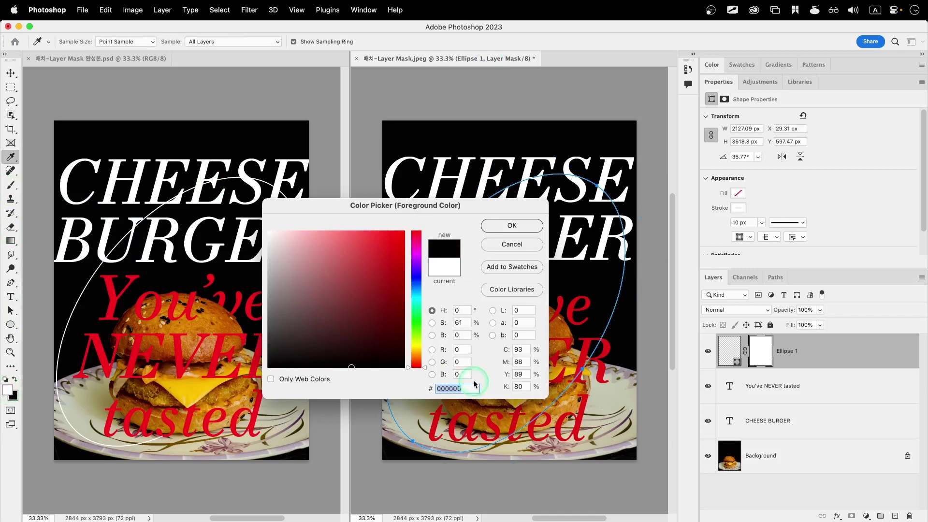
click(506, 232)
key(b)
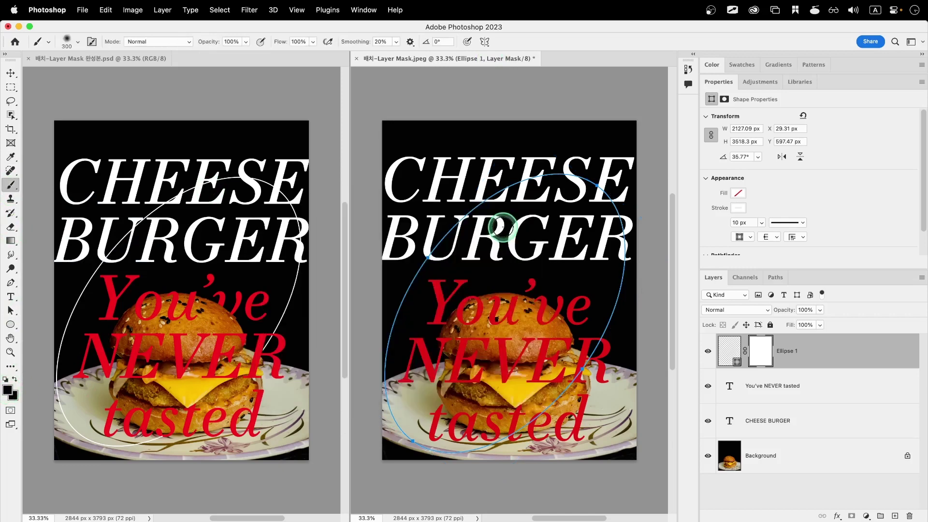
Choose the Hard Round brush from the General Brushes presets at 300 px and 100% hardness
click(77, 42)
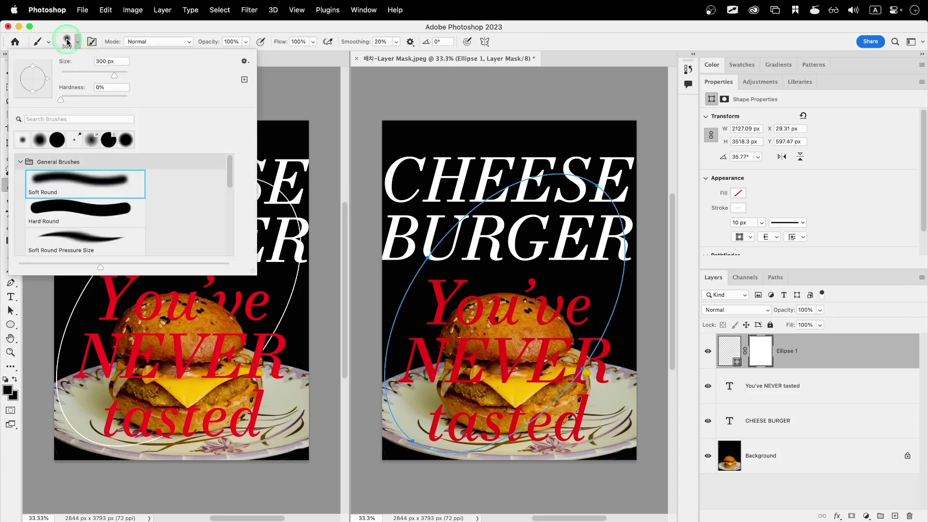
click(21, 162)
click(20, 162)
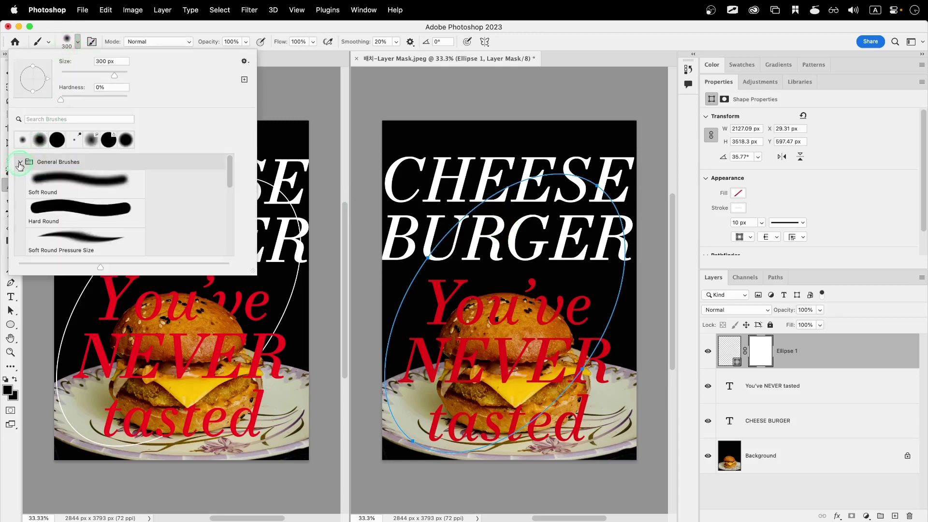
click(54, 215)
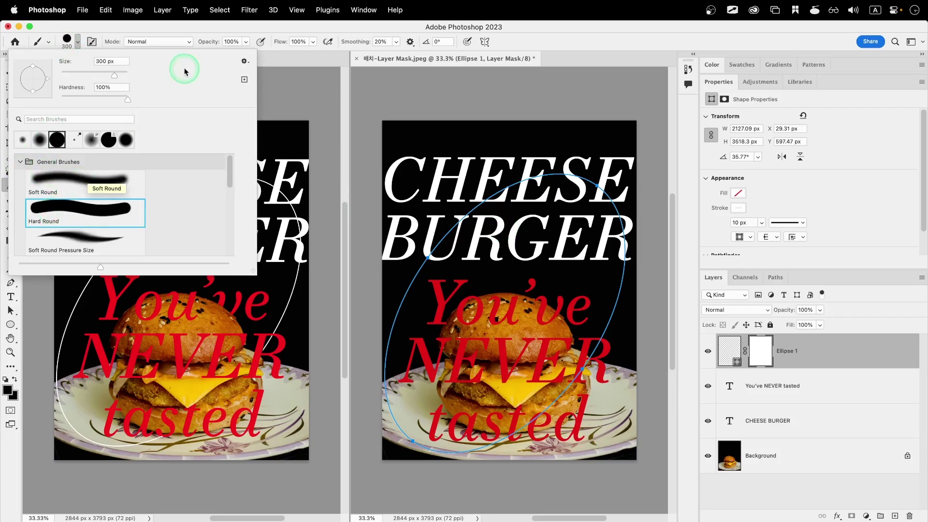
click(207, 32)
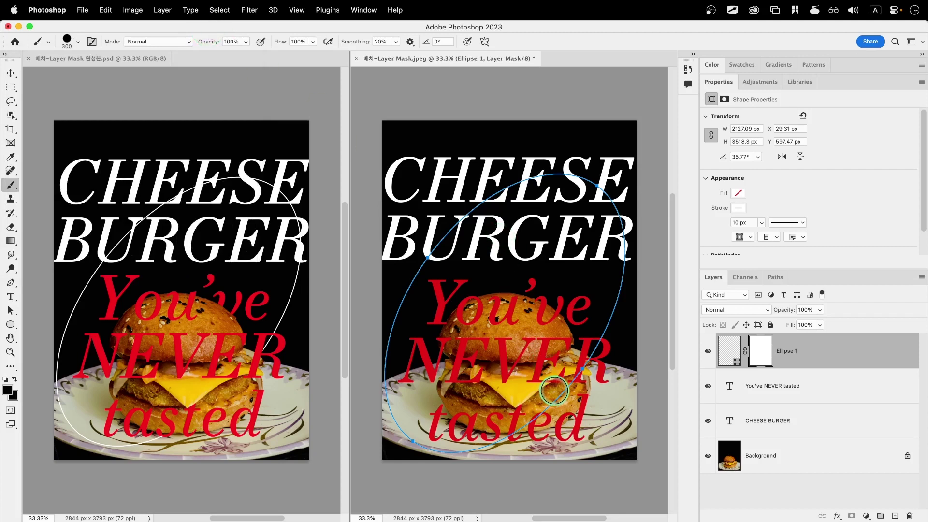
Enlarge the brush to 600 px and paint black on the ellipse's mask where its line crosses the burger's lower right
key(bracketright)
key(bracketright)
key(bracketright)
mouse_move(554, 391)
mouse_down()
mouse_move(563, 379)
mouse_move(530, 412)
mouse_up()
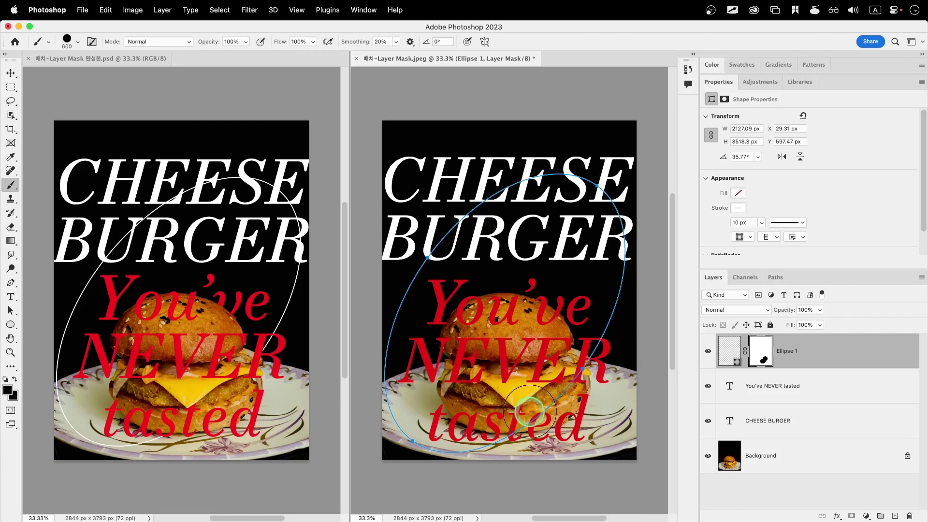
Display the Ellipse 1 layer mask on its own to inspect the painted area, and return to the full poster view
click(761, 354)
alt+click(762, 355)
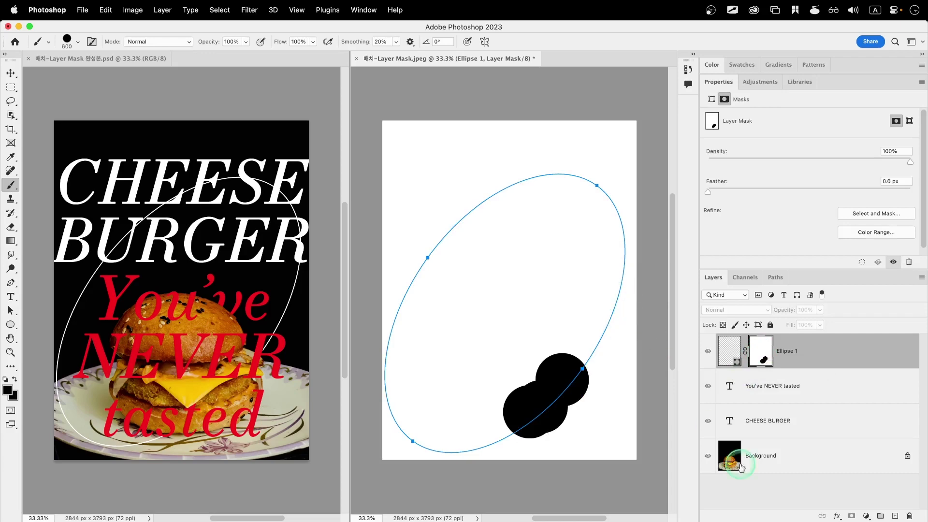
click(778, 493)
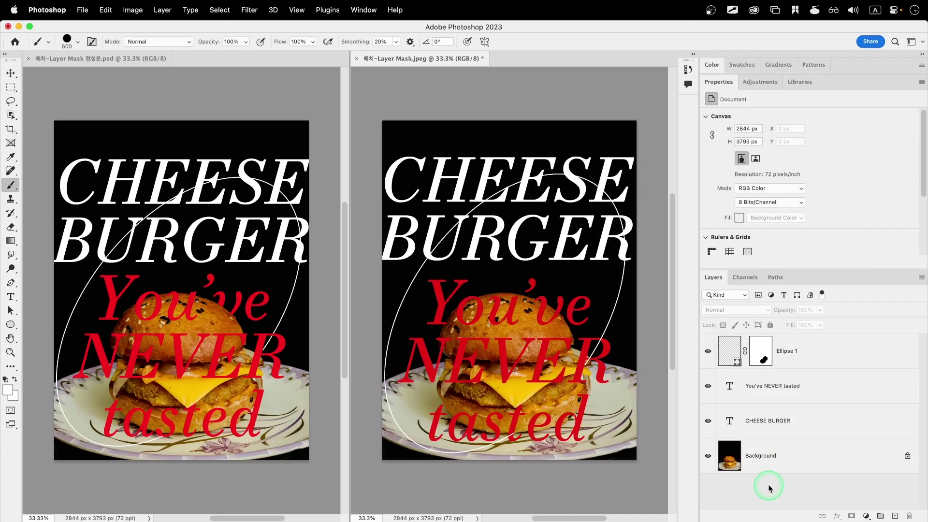
Paint more black on the Ellipse 1 mask beside the burger's lower right edge and deselect the layer
click(764, 350)
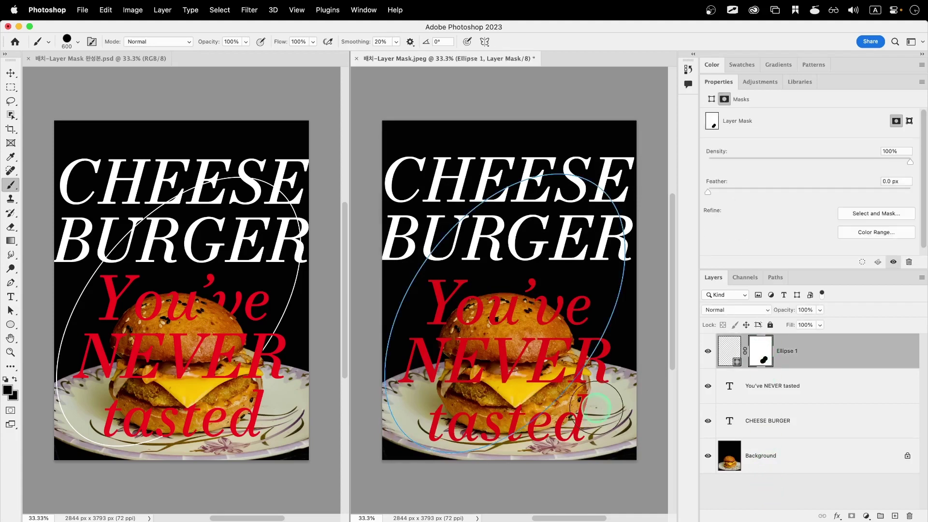
mouse_move(573, 382)
mouse_down()
mouse_move(518, 406)
mouse_move(532, 424)
mouse_move(570, 420)
mouse_up()
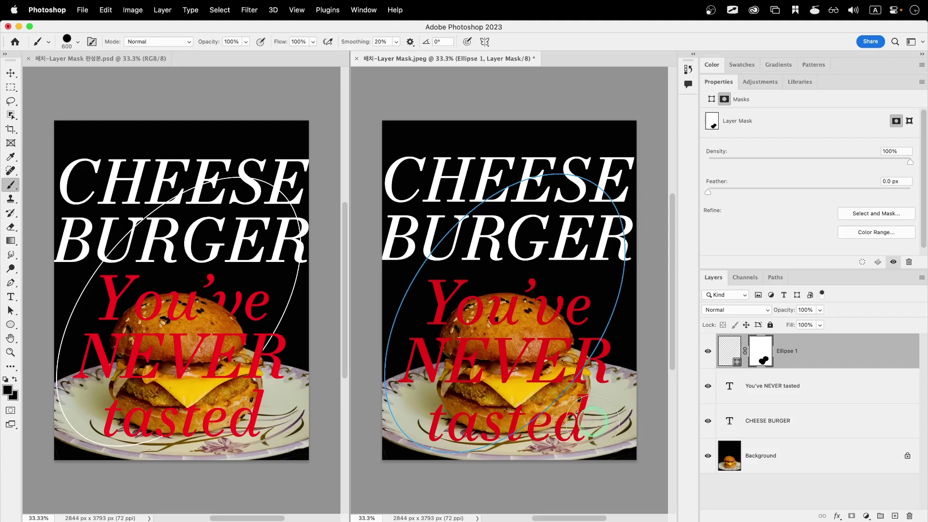
click(758, 485)
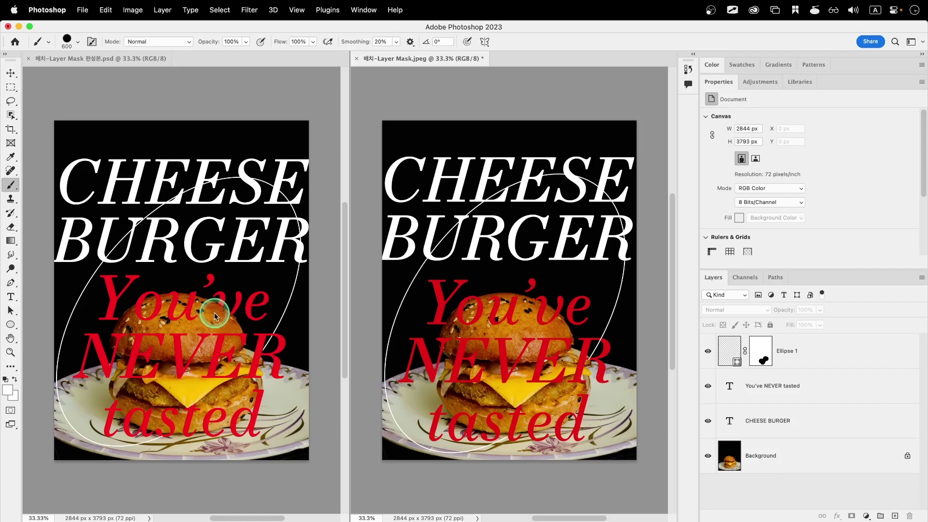
Add a layer mask to the "You've NEVER tasted" text and hide part of the "v" over the bun with a 250 px black brush
click(821, 386)
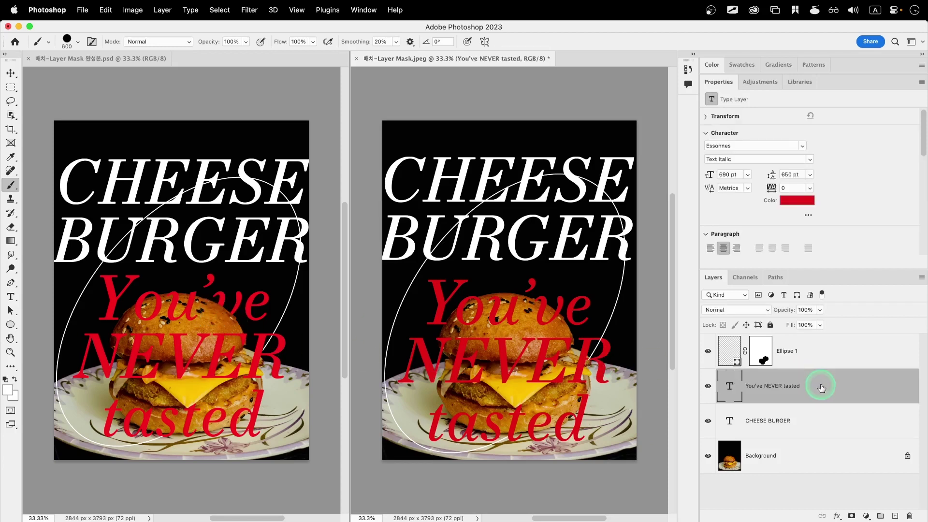
click(853, 516)
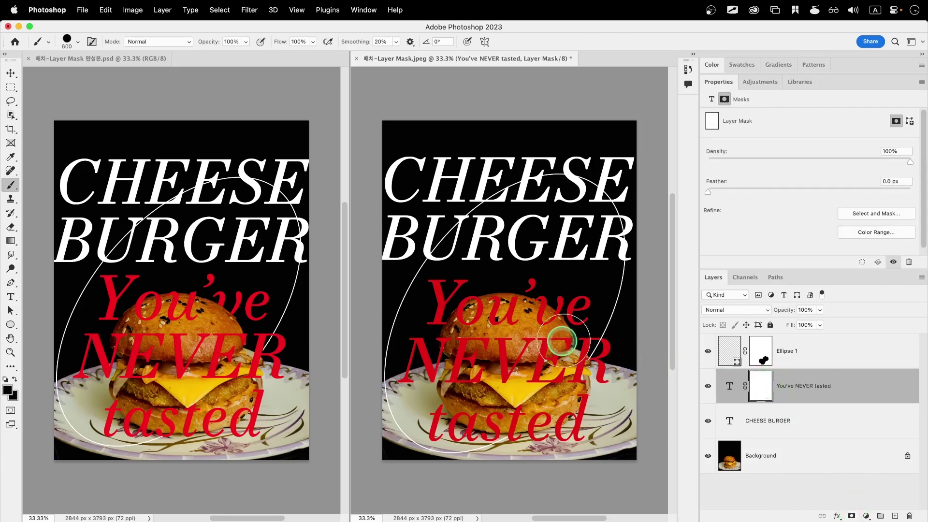
key(bracketleft)
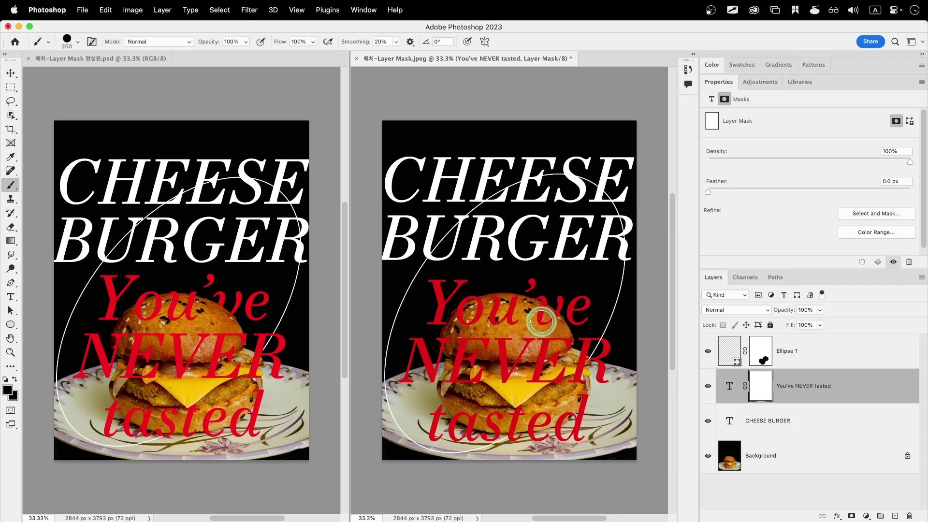
click(543, 321)
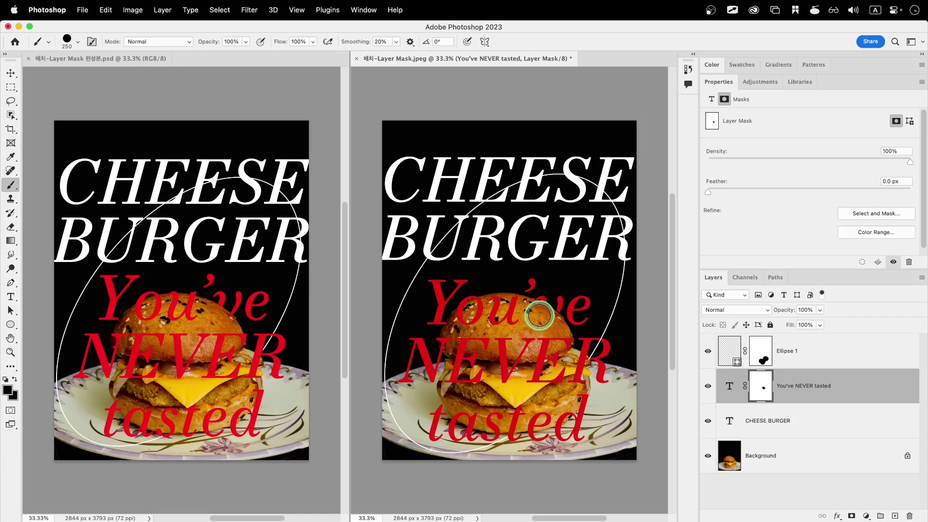
Try to move the "You've NEVER tasted" text upward with its mask still linked, and undo the move
click(11, 73)
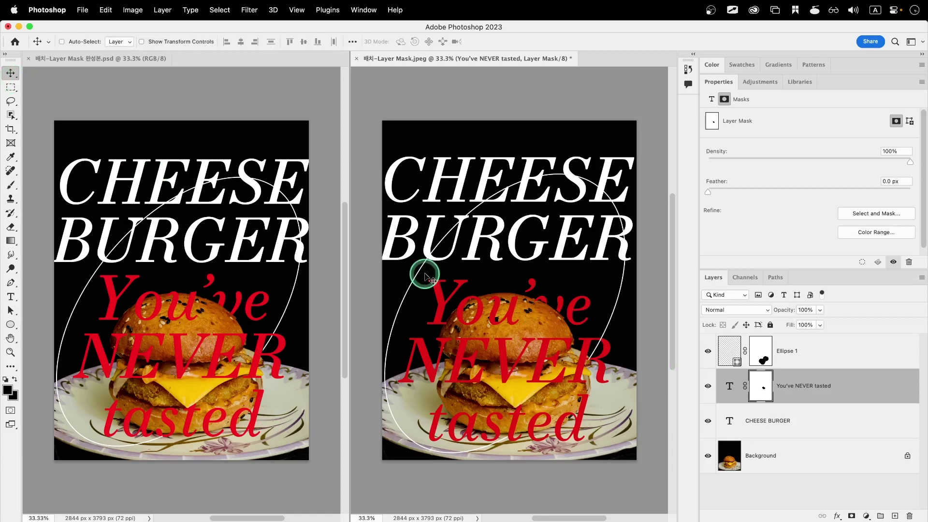
drag(496, 340, 496, 272)
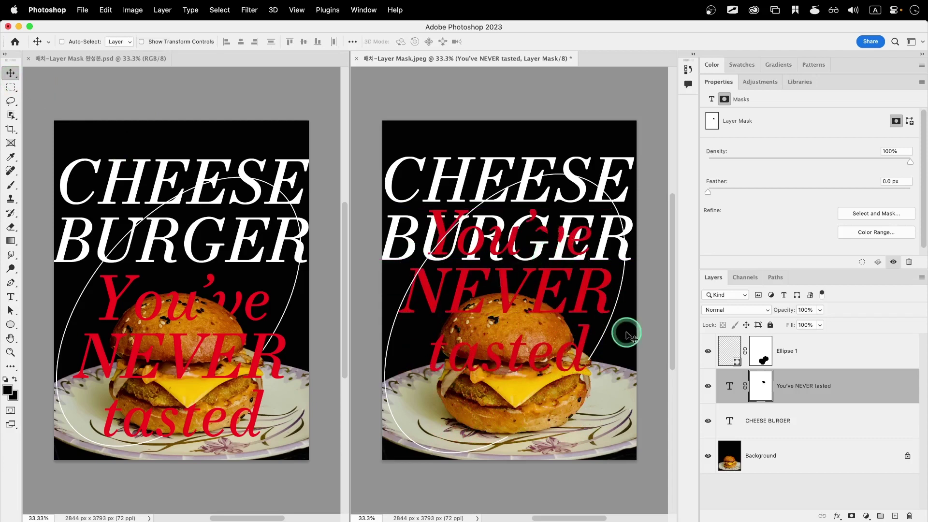
key(super+z)
Unlink the mask from the "You've NEVER tasted" text layer and target the text instead of the mask
click(734, 391)
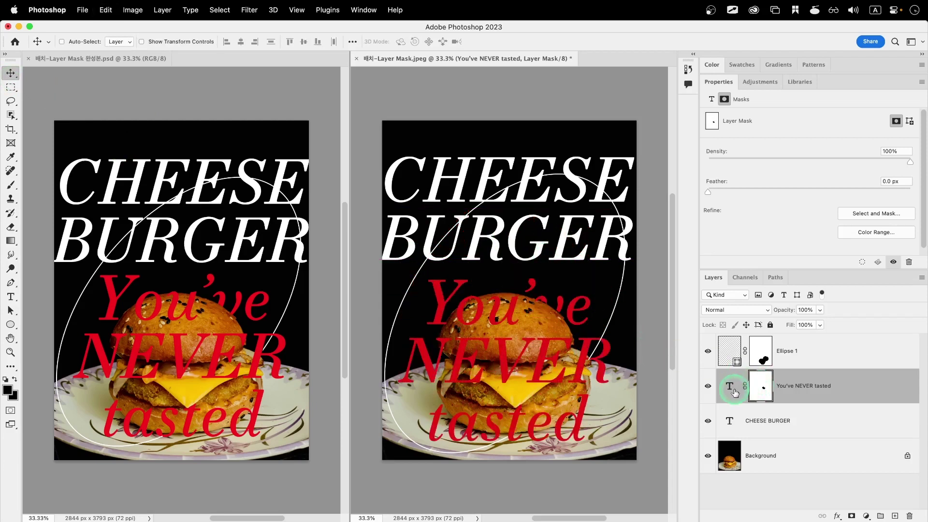
click(746, 388)
click(729, 386)
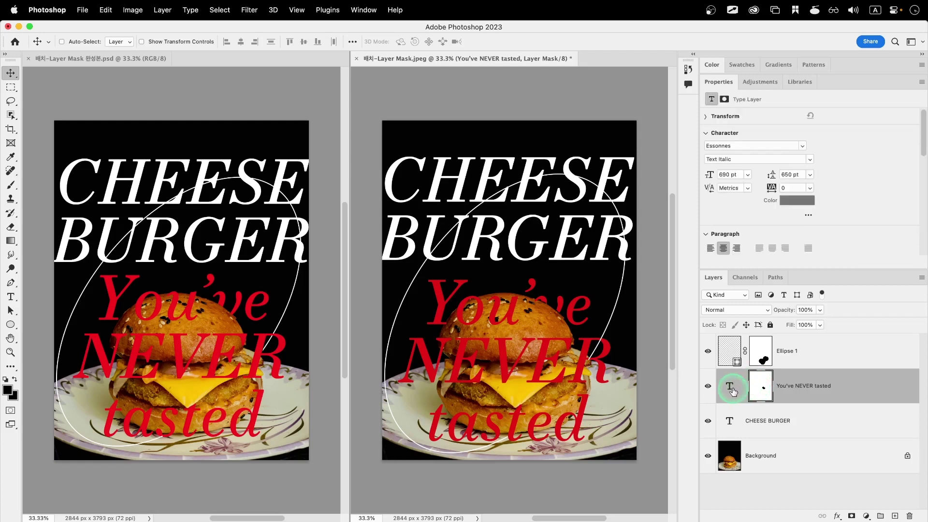
Nudge the "You've NEVER tasted" text slightly upward over the burger, independently of its mask
click(564, 379)
drag(562, 378, 559, 375)
key(shift+Right)
key(shift+Right)
key(shift+Right)
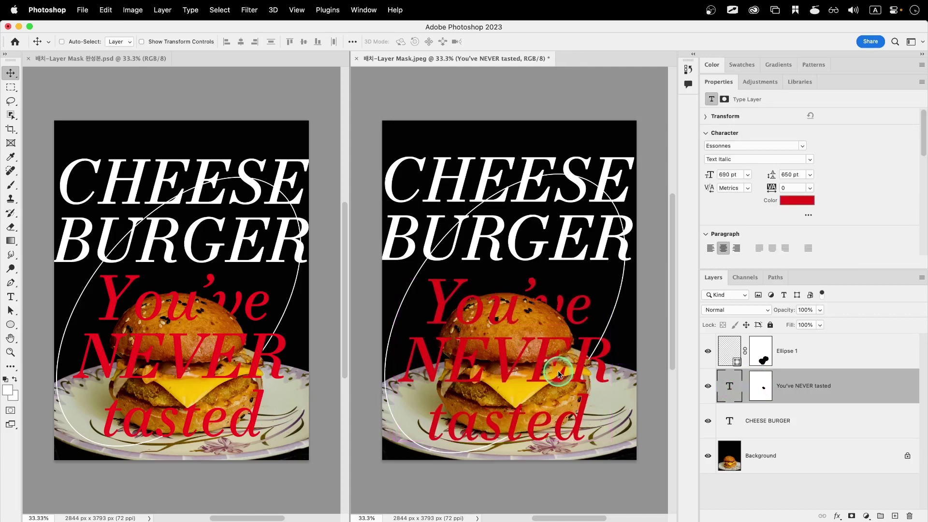
key(shift+Up)
key(shift+Up)
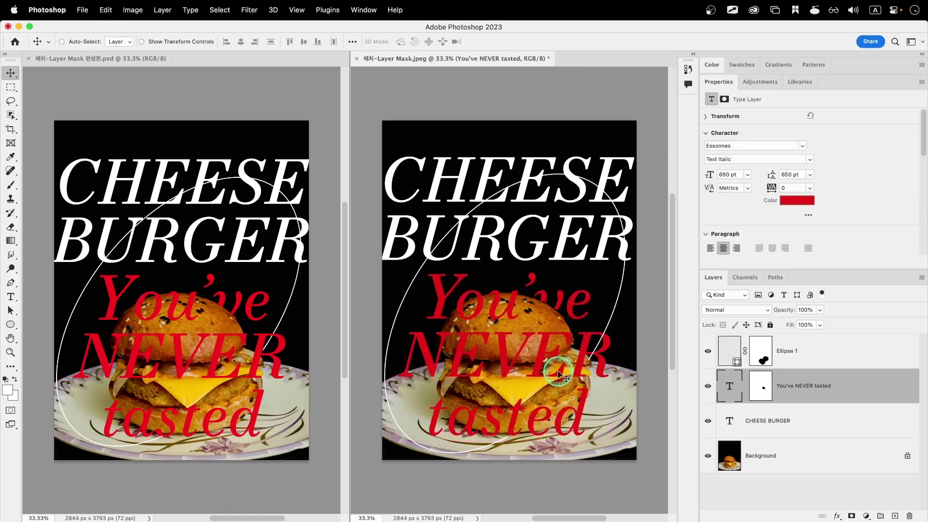
key(shift+Up)
key(shift+Up)
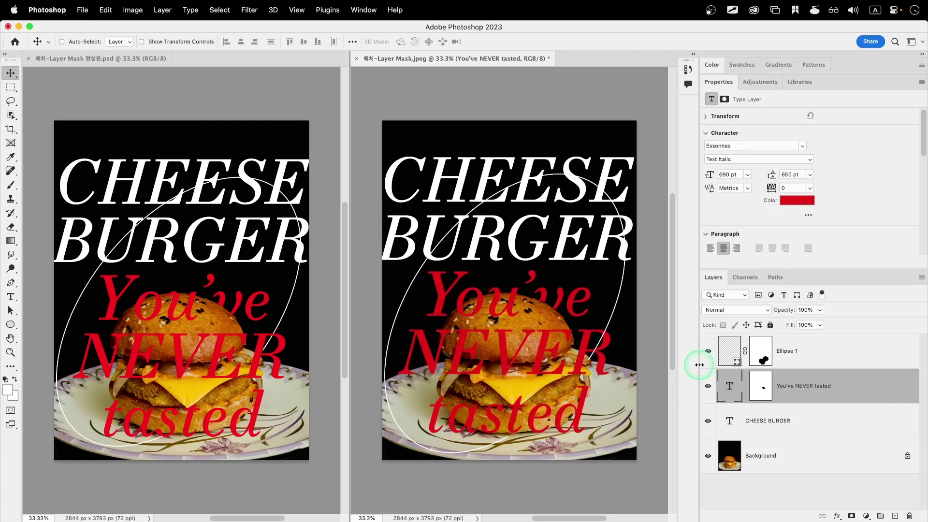
Try to move the ellipse toward the poster's upper left with its mask still linked, and undo the move
click(730, 351)
drag(619, 328, 594, 245)
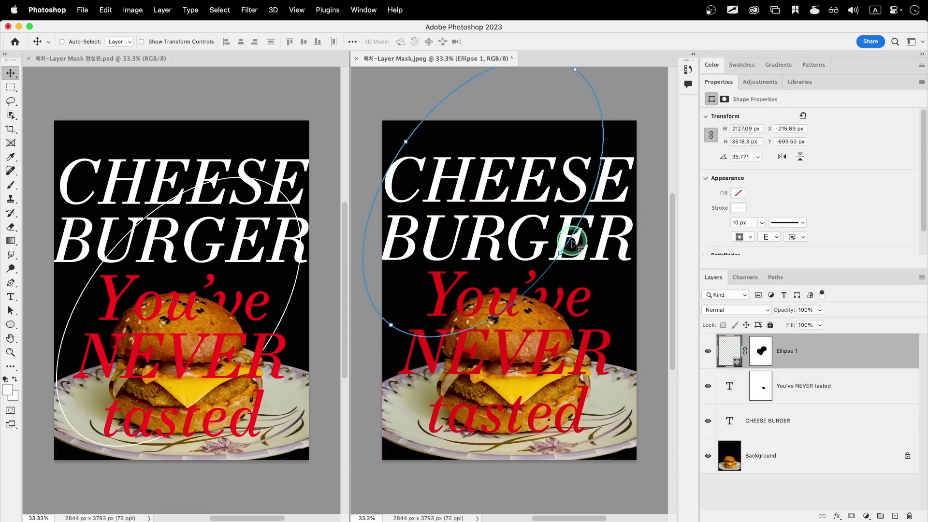
key(super+z)
Unlink the mask from the Ellipse 1 shape, keep the shape's current transform and deselect the layer
click(745, 351)
click(730, 361)
click(727, 356)
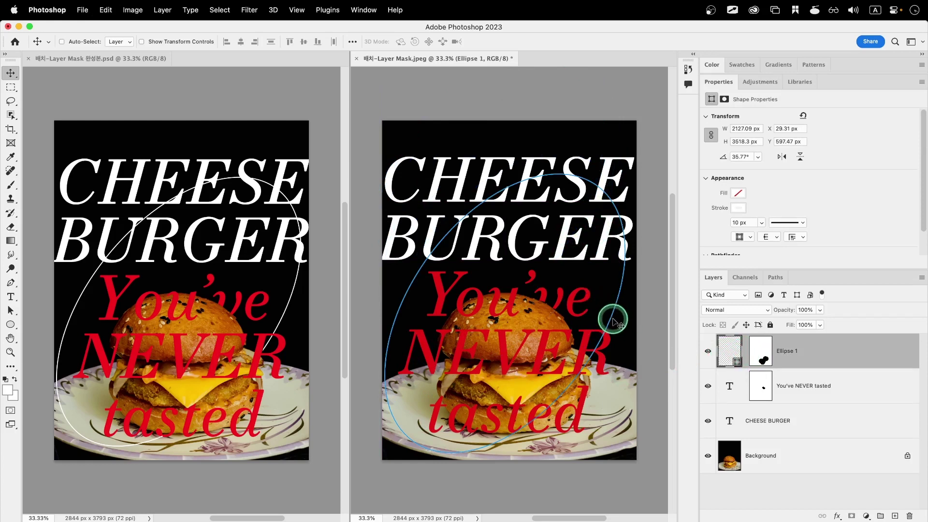
key(super+t)
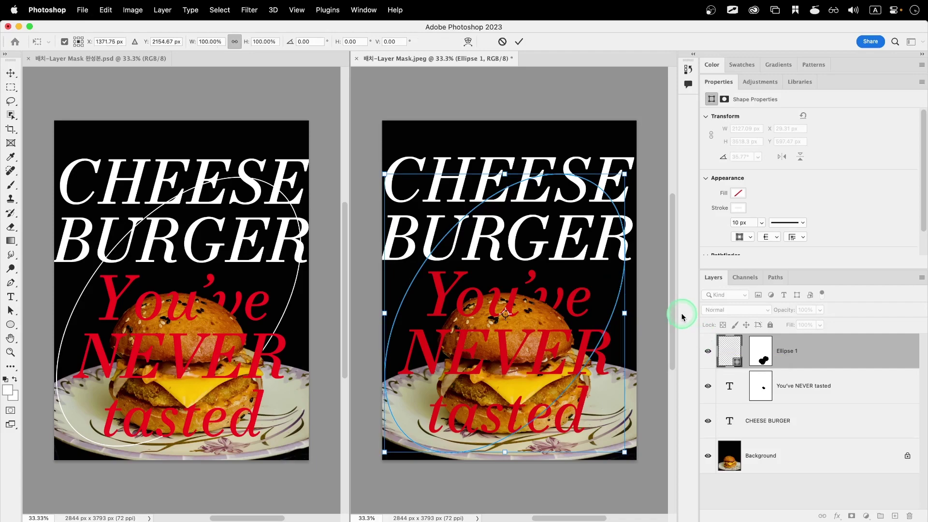
key(Return)
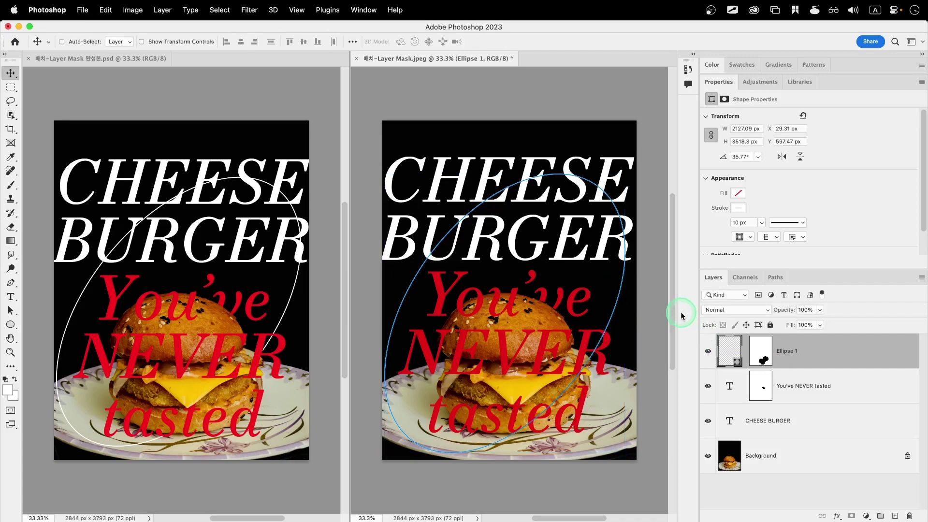
click(772, 480)
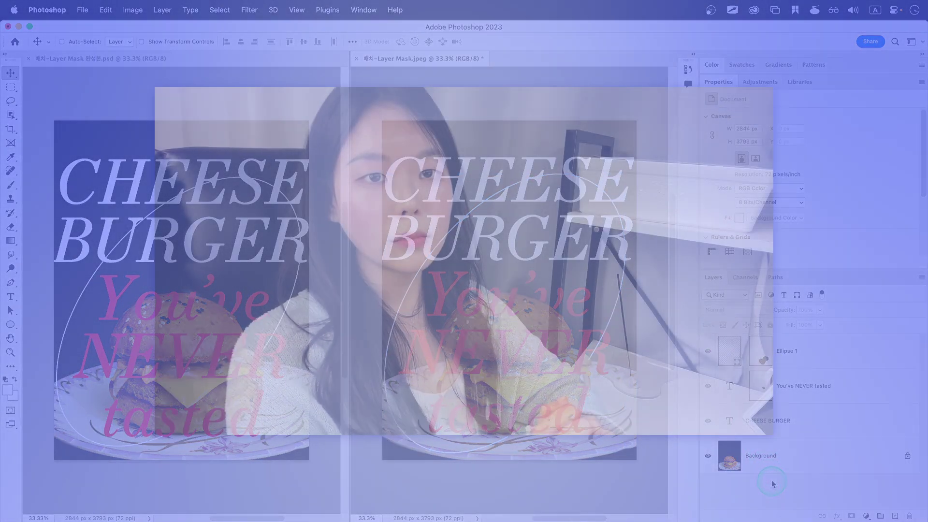